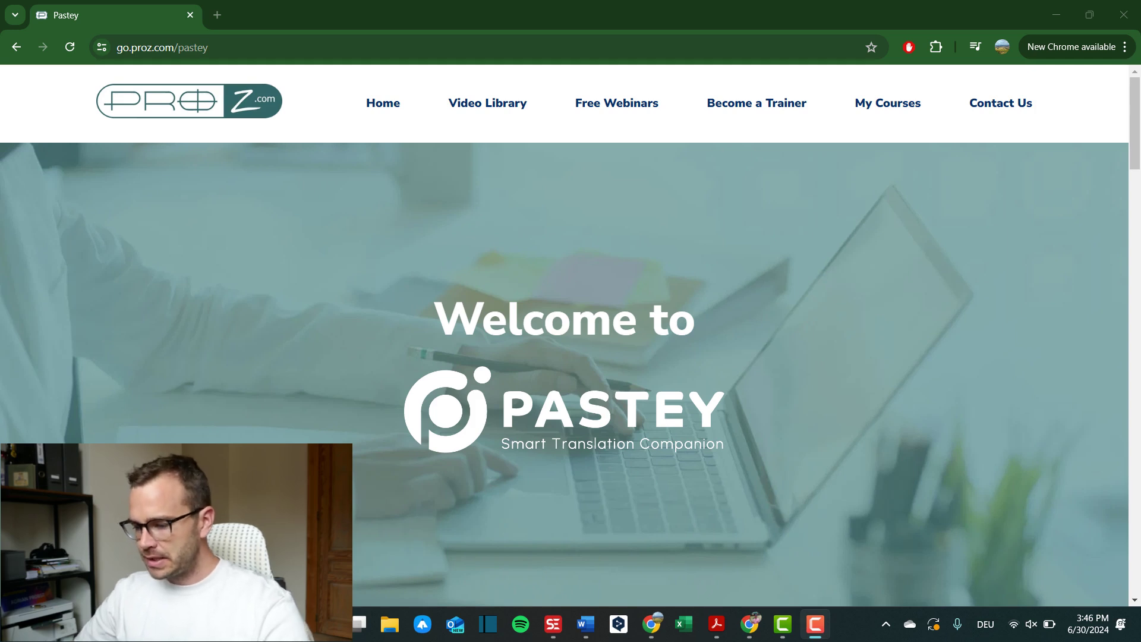
- Scroll through the Pastey page on ProZ.com to review its Download options
scroll(571, 333, "down", 1)
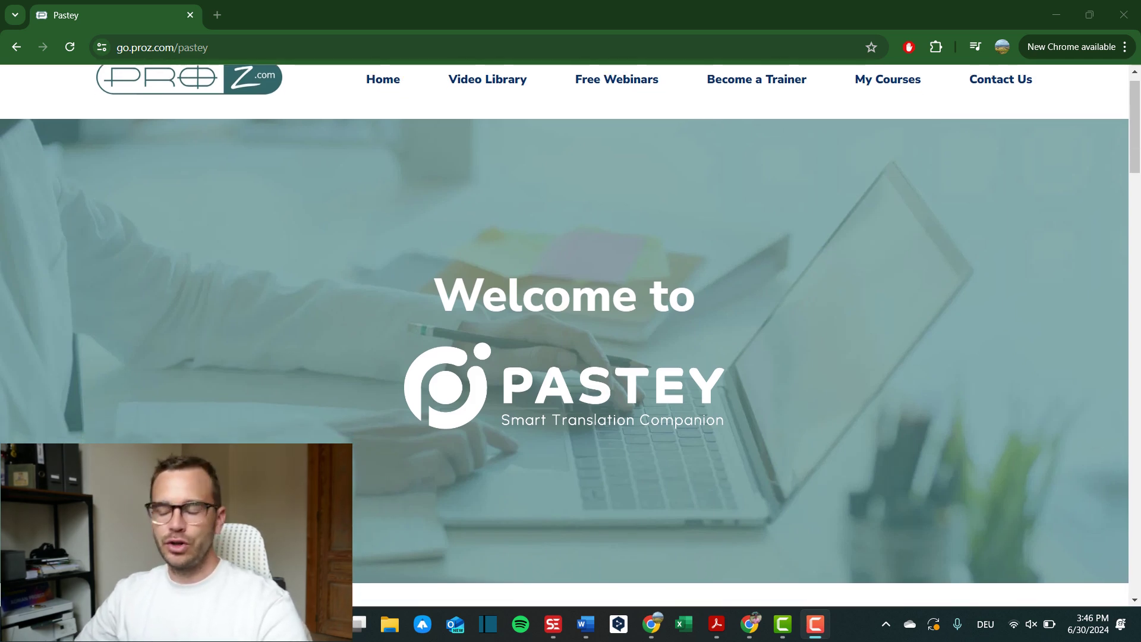
scroll(570, 332, "down", 5)
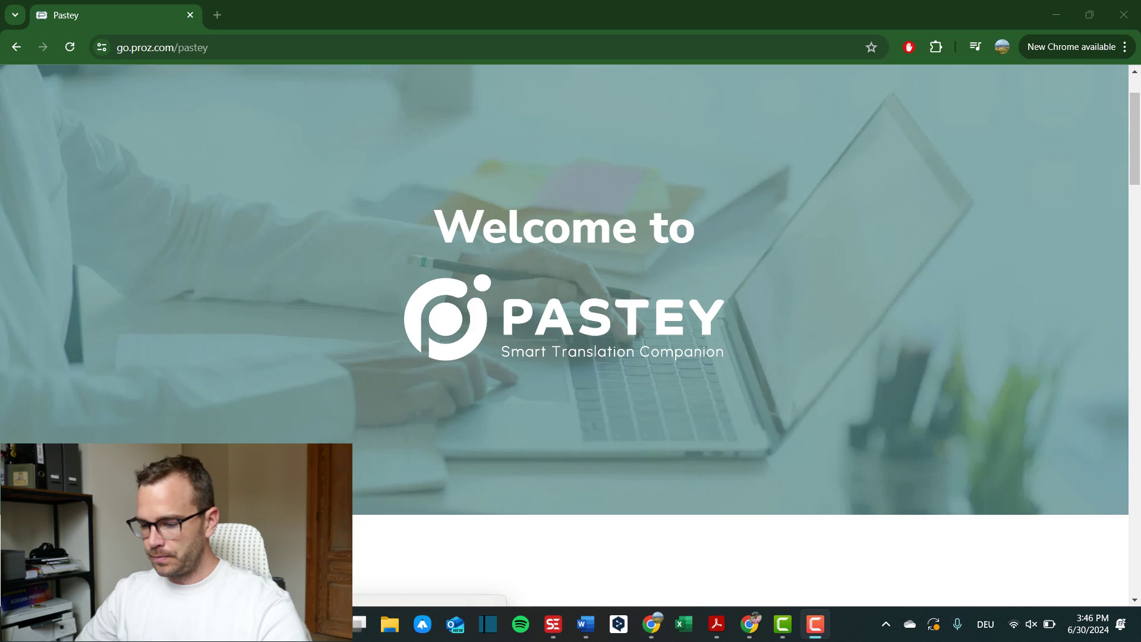
scroll(571, 332, "down", 12)
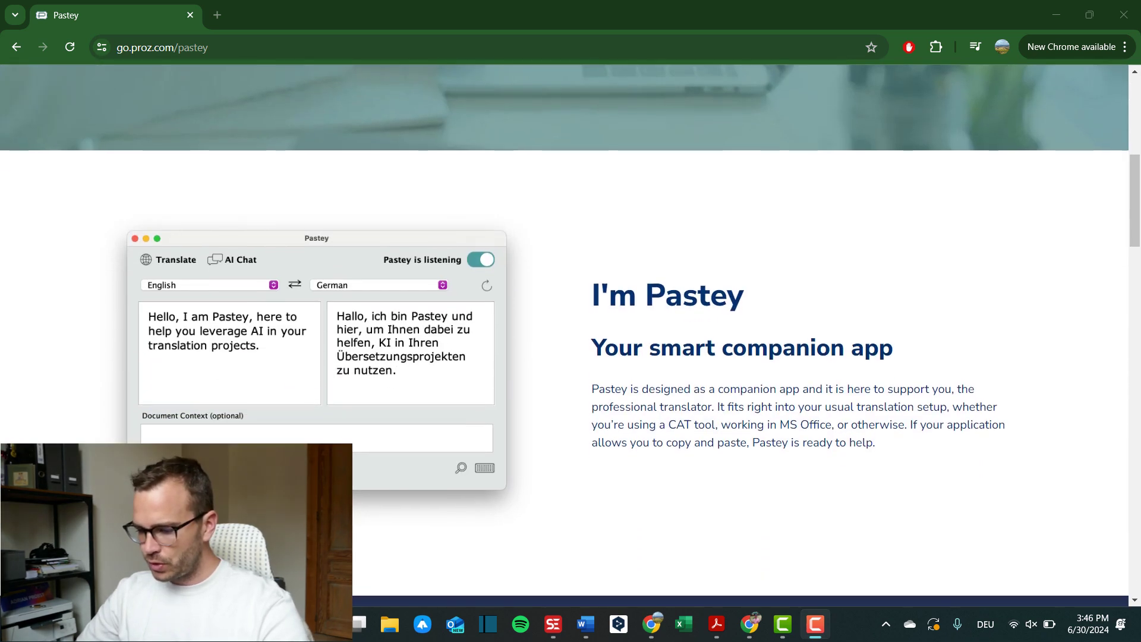
scroll(570, 333, "down", 4)
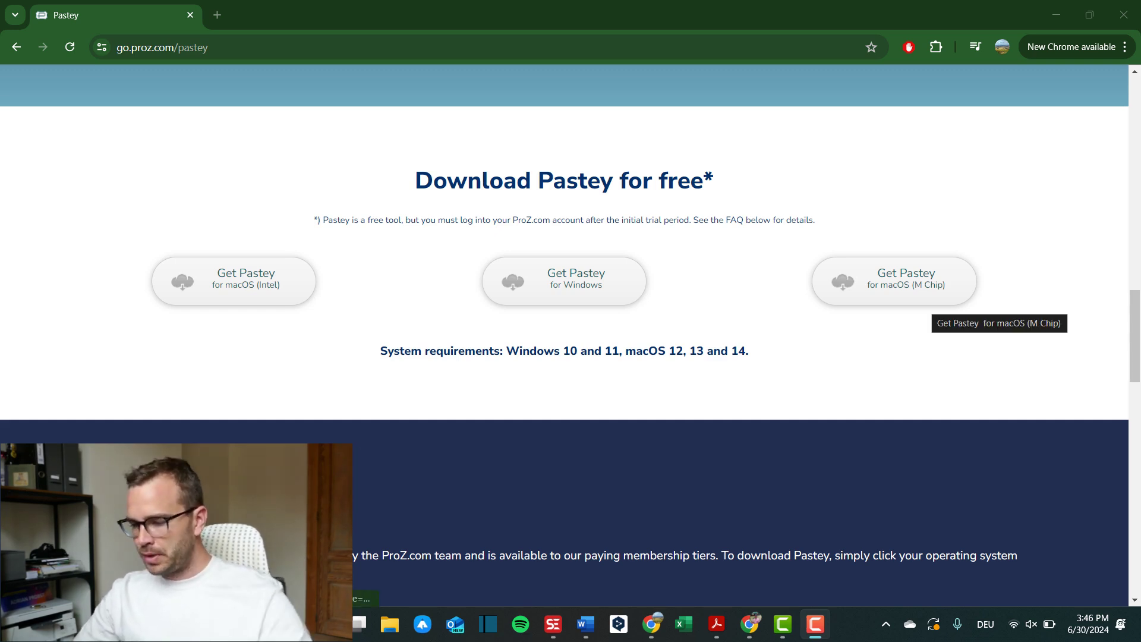
scroll(565, 357, "up", 1)
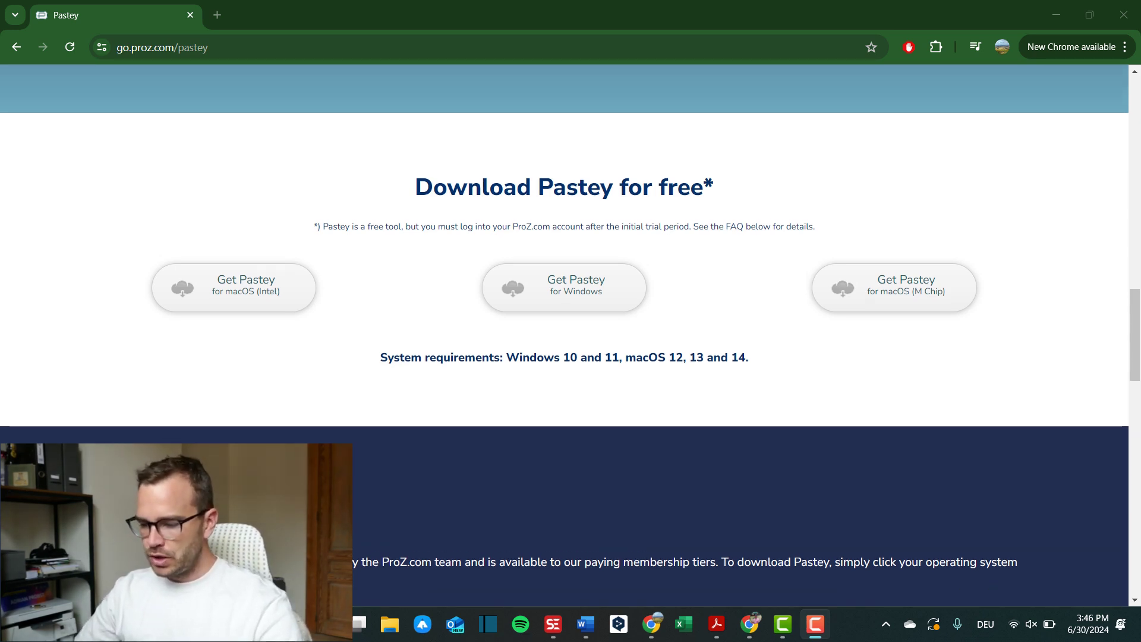
scroll(565, 351, "up", 1)
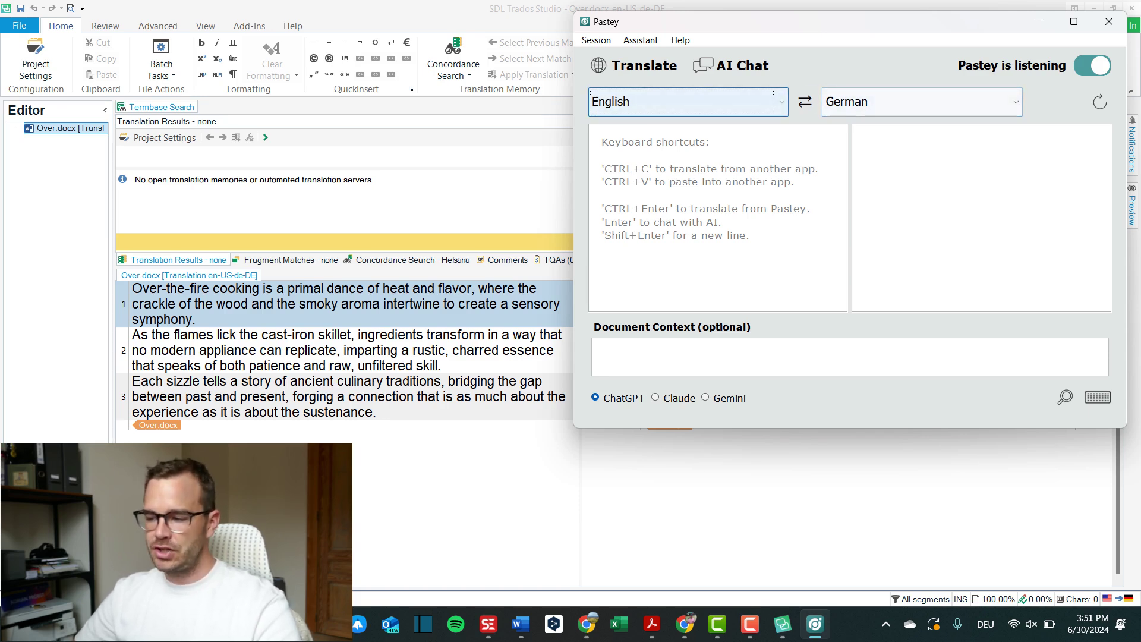
- Keep English as the source language and swap twice so Pastey stays English into German
left_click(684, 101)
left_click(609, 199)
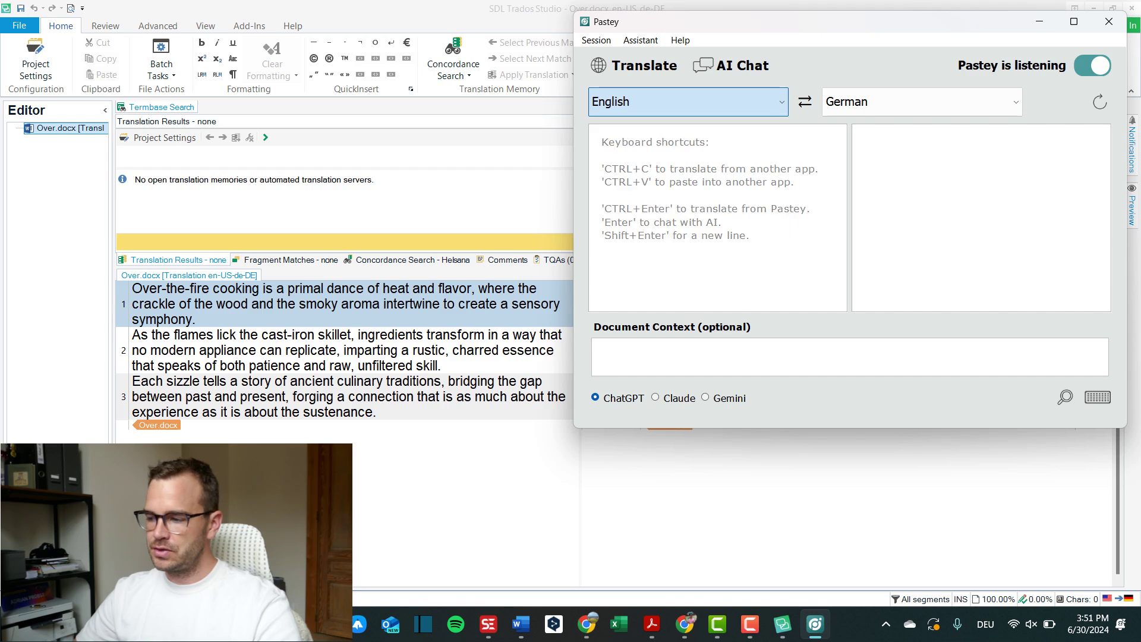
left_click(805, 102)
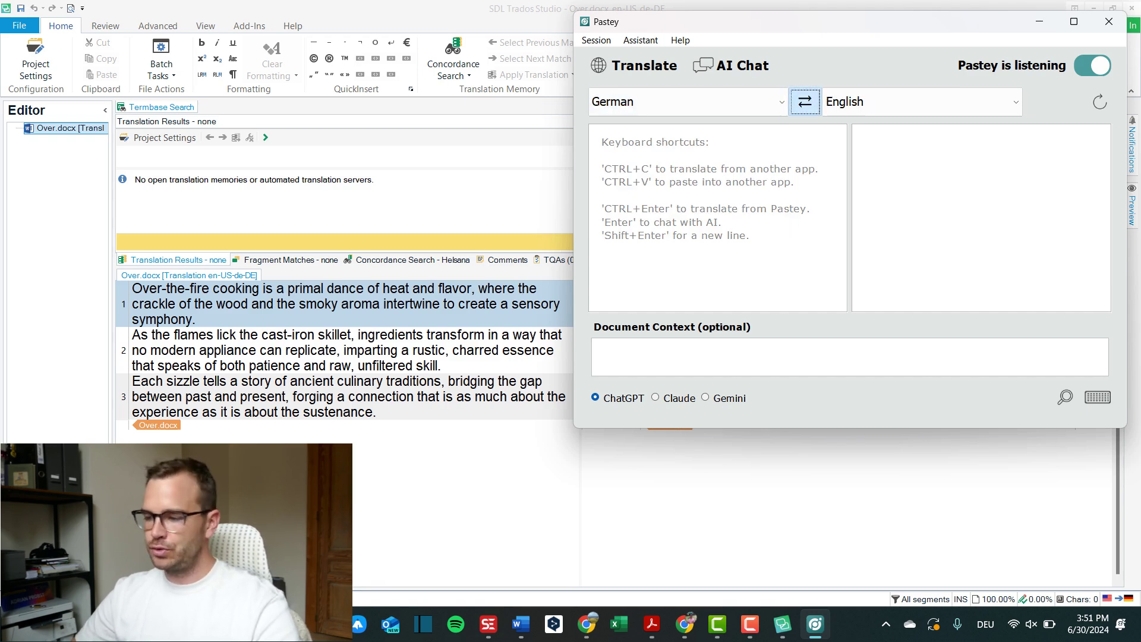
left_click(804, 102)
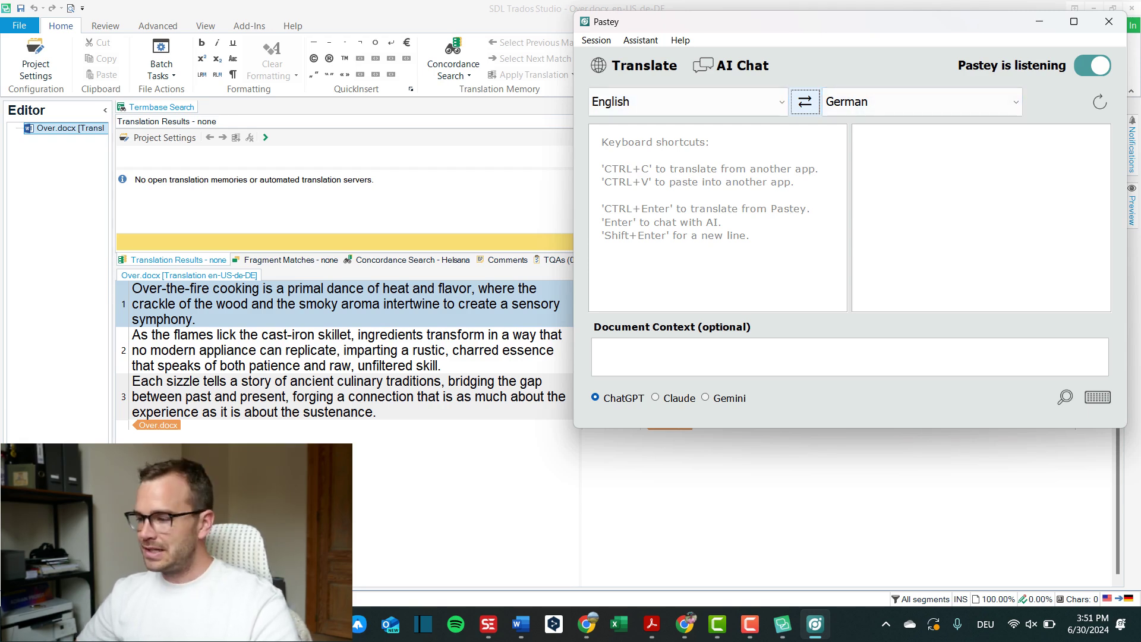
- Toggle Pastey's clipboard listening off and back on, then return to Trados segment 1
left_click(1092, 65)
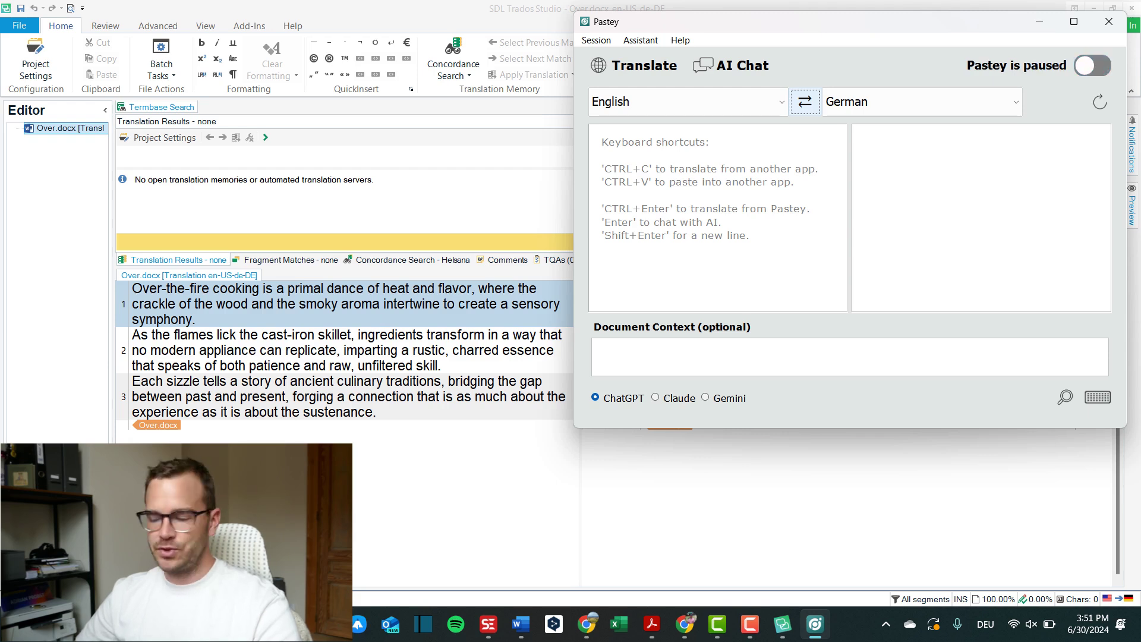
left_click(1092, 65)
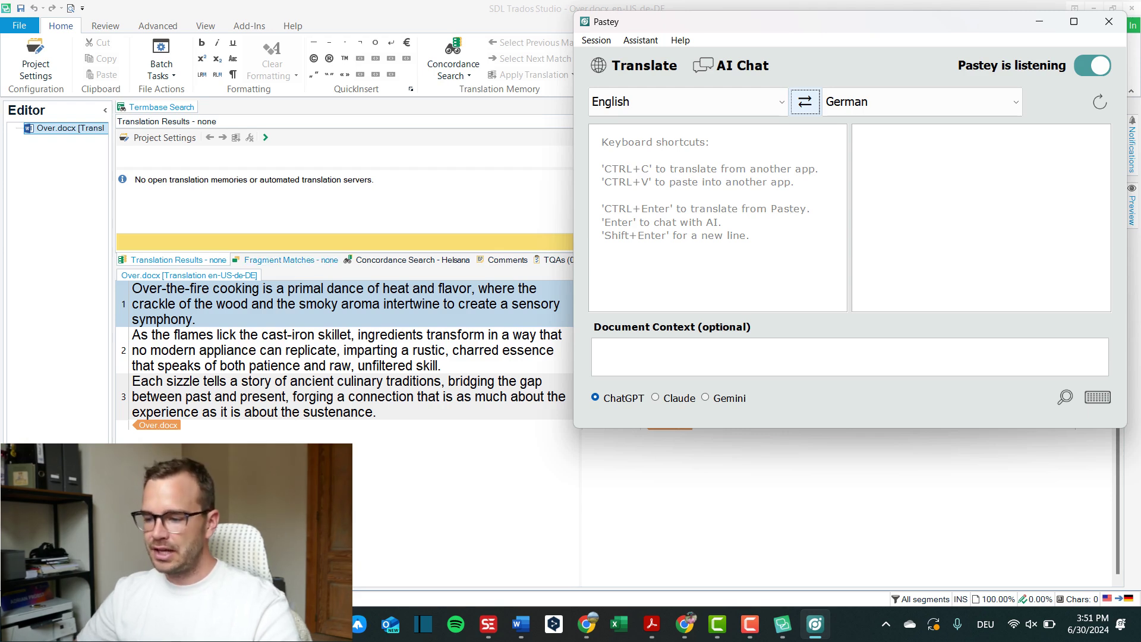
left_click(455, 304)
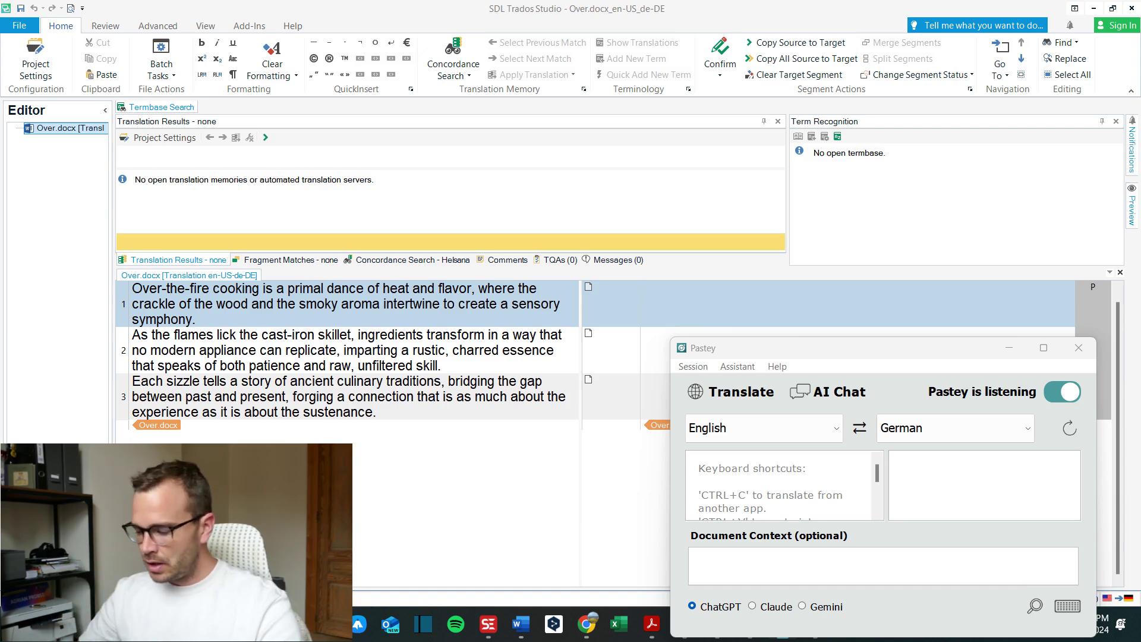
- Copy segment 1's source into its target, then select and copy it for Pastey's German translation
key("ctrl+v")
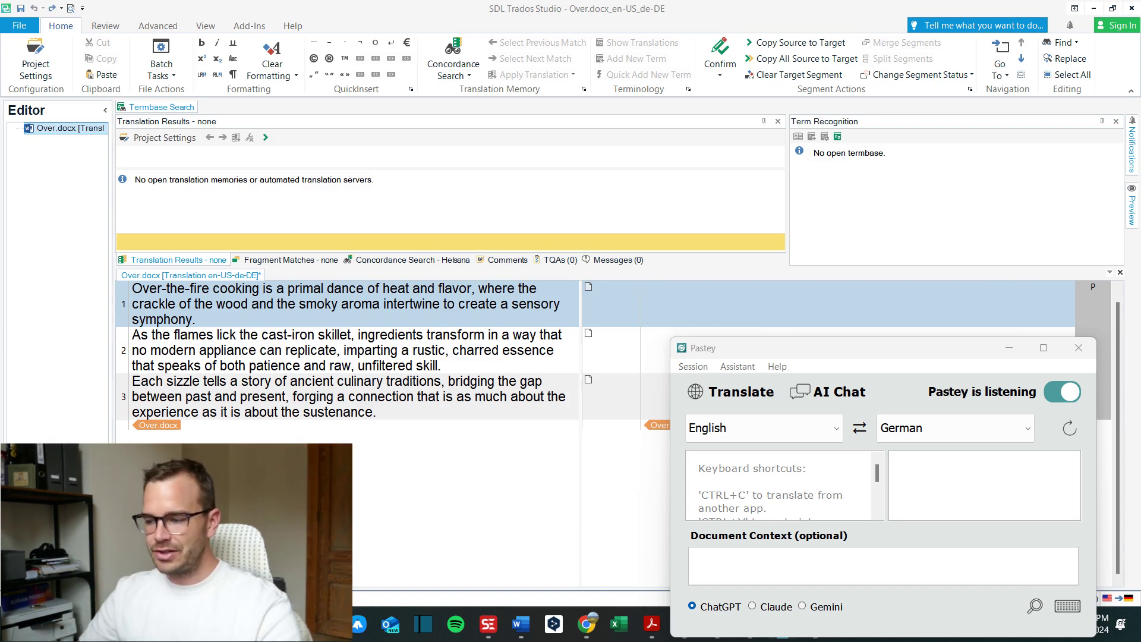
type("Over-the-fire cooking is a primal dance of heat and flavor, where the crackle of the wood and the smoky aroma intertwine to create a sensory symphony.")
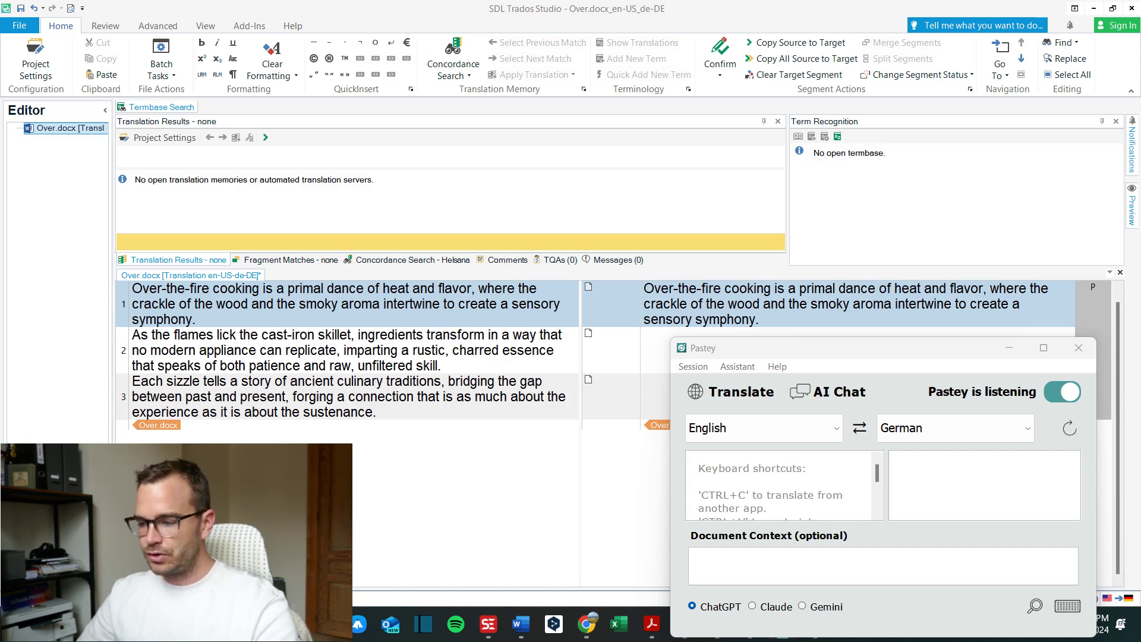
key("ctrl+a")
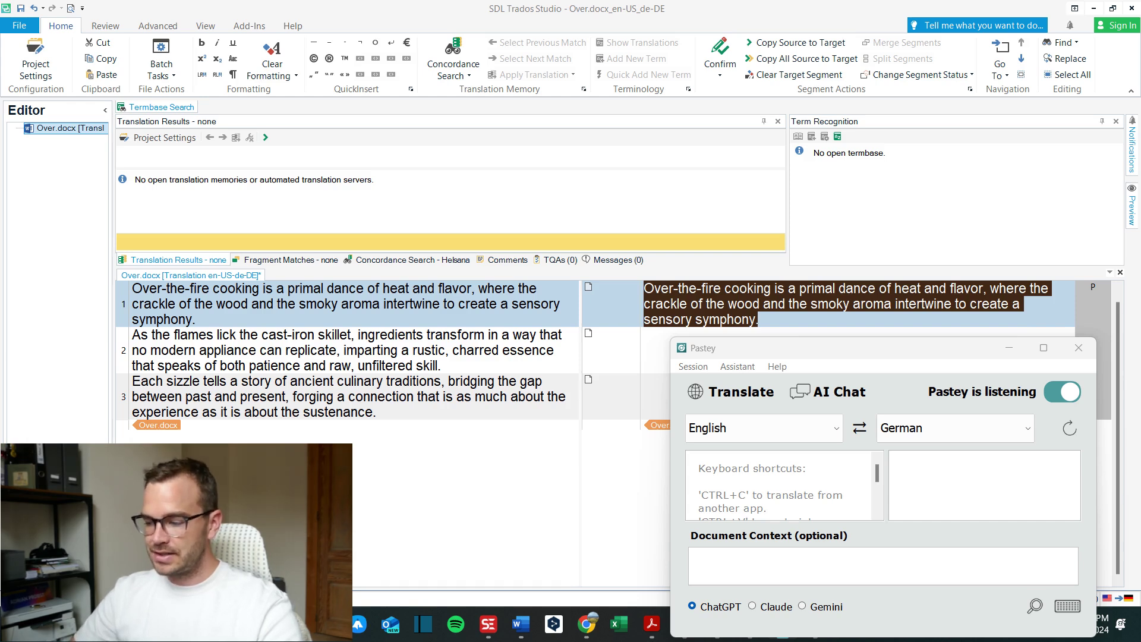
key("ctrl+c")
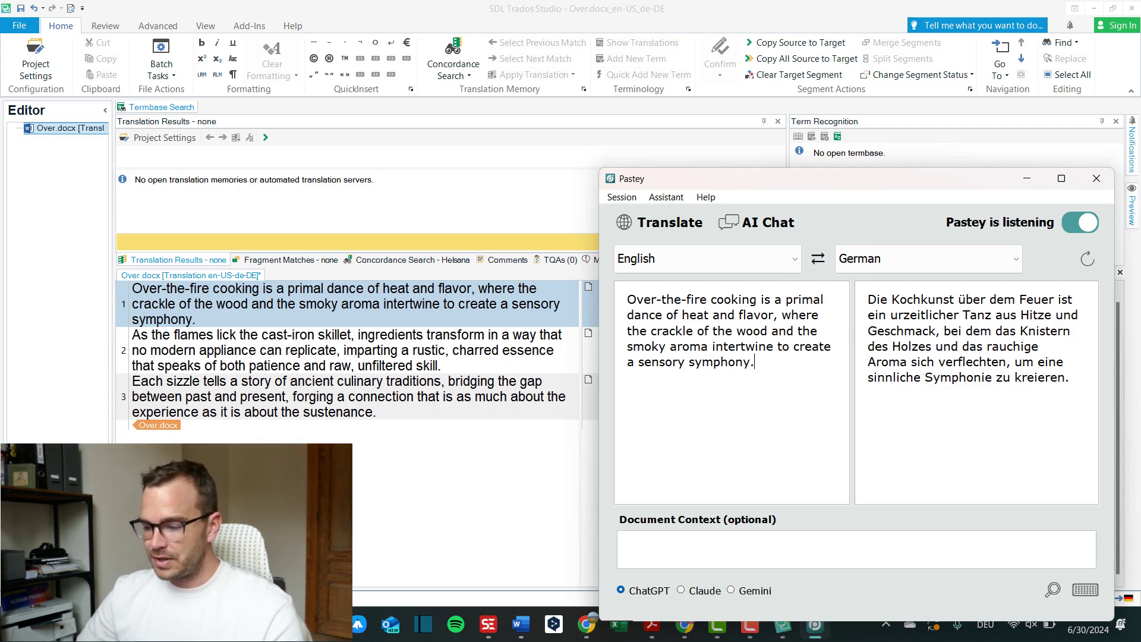
- Ask Pastey's AI chat why 'over the fire cooking' became 'Kochkunst über dem Feuer' and read the reply
key("Return")
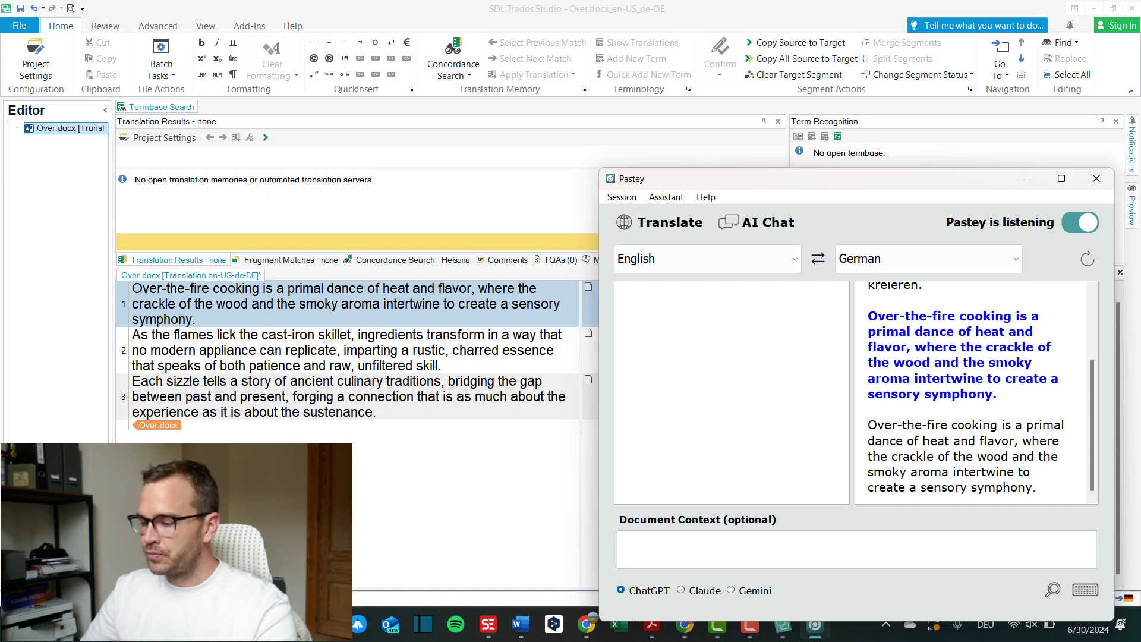
type("s")
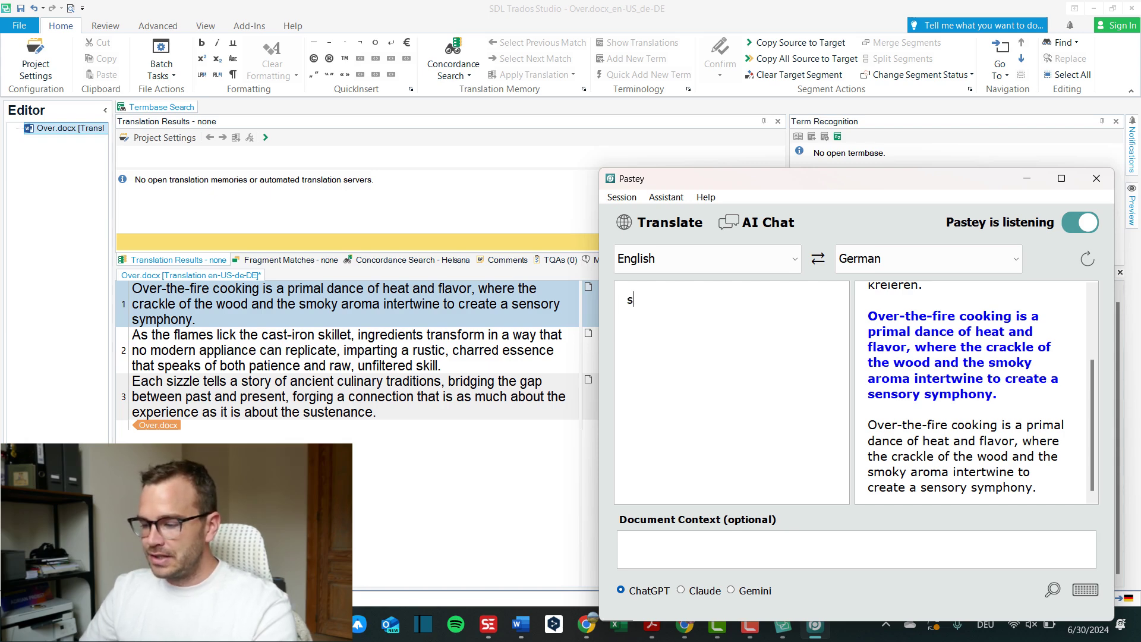
type("o you translated over t")
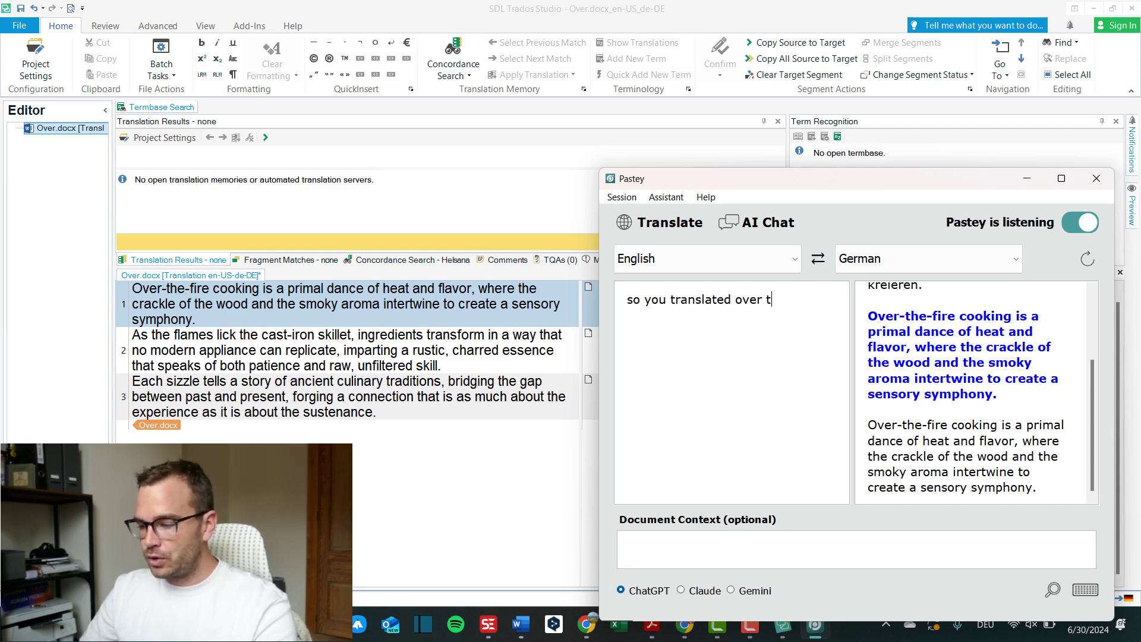
type("he fire cooki")
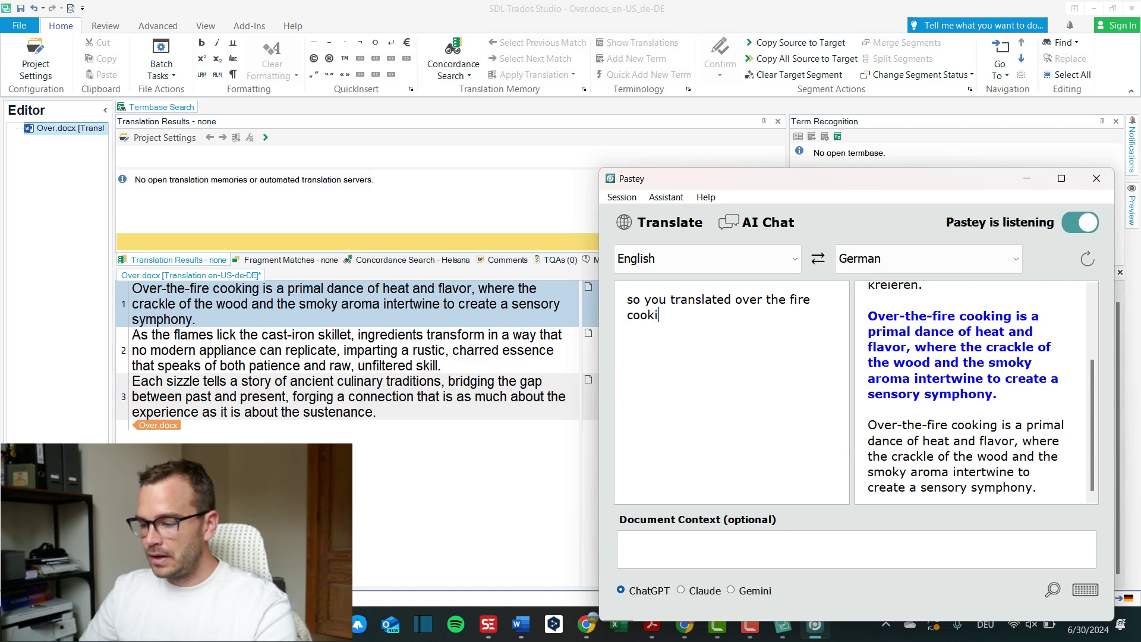
type("ng as Kochk")
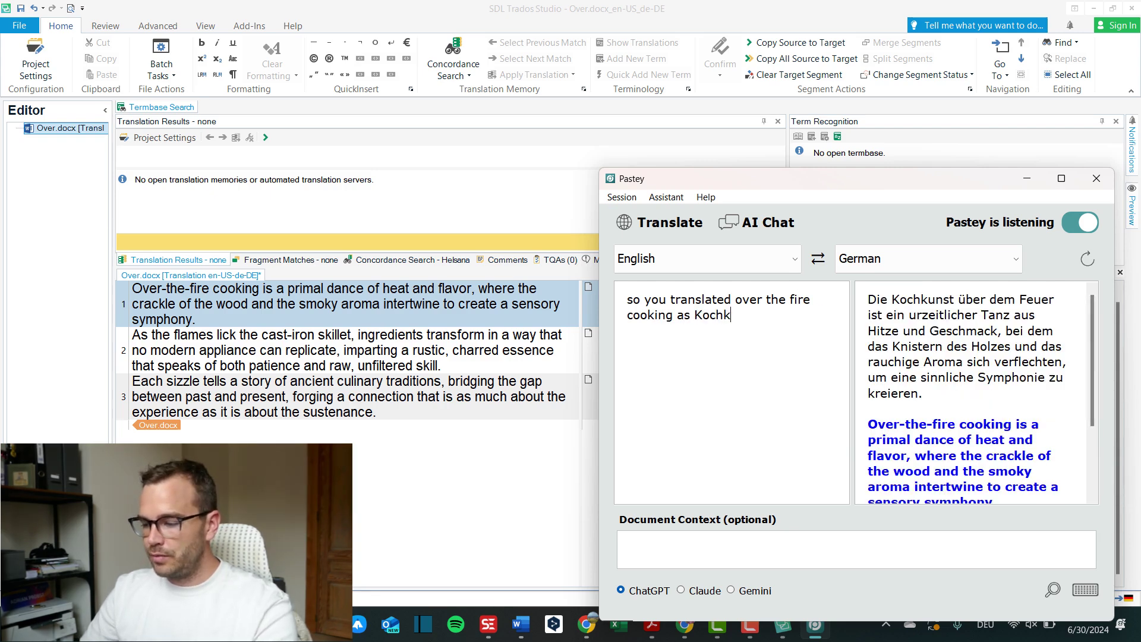
type("unst über dem Feuer. Can you explain why?")
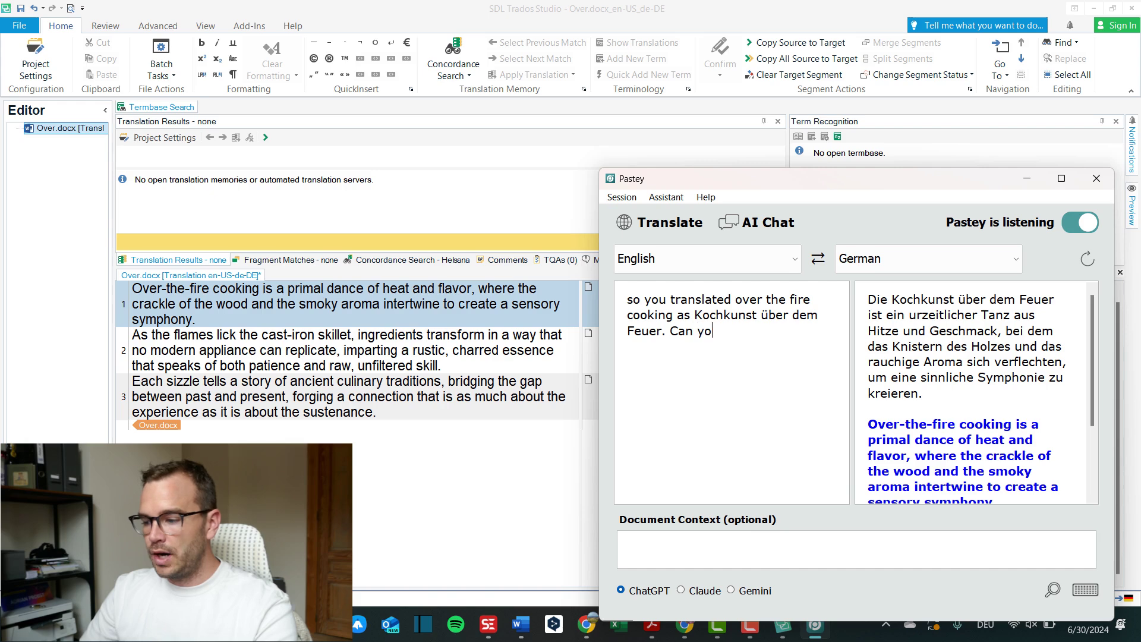
key("Return")
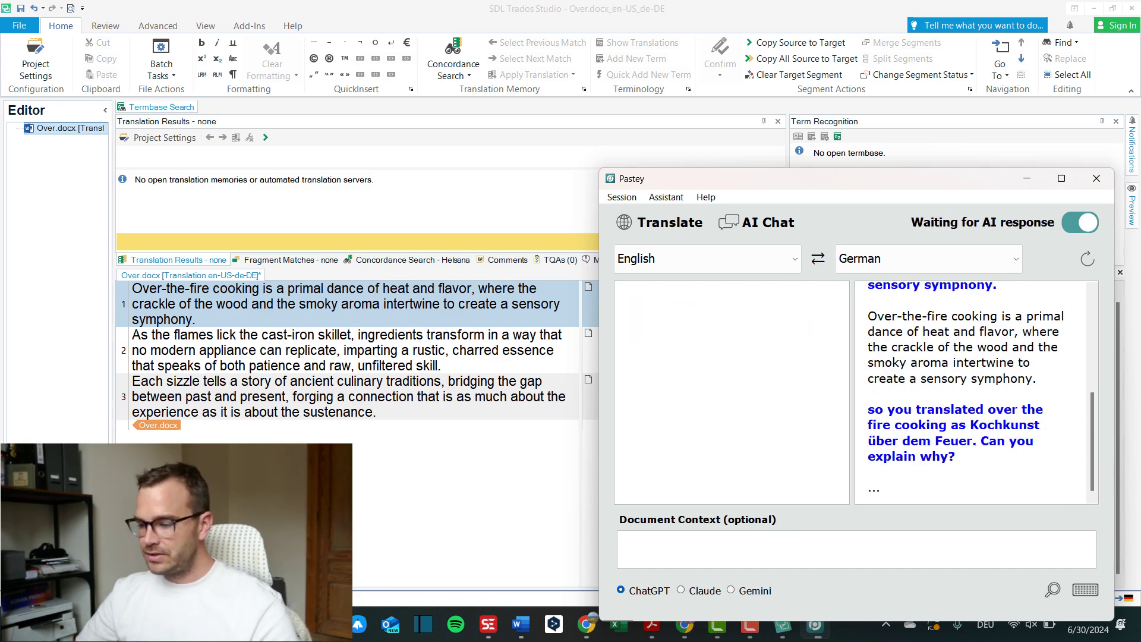
scroll(975, 392, "up", 2)
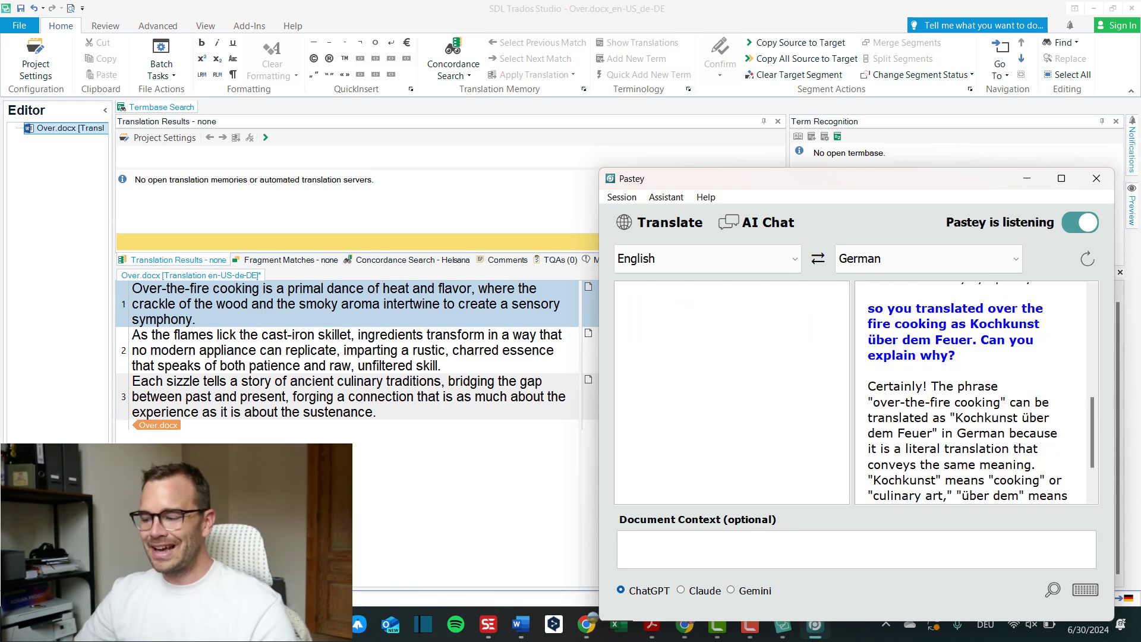
scroll(975, 392, "down", 1)
scroll(975, 392, "down", 2)
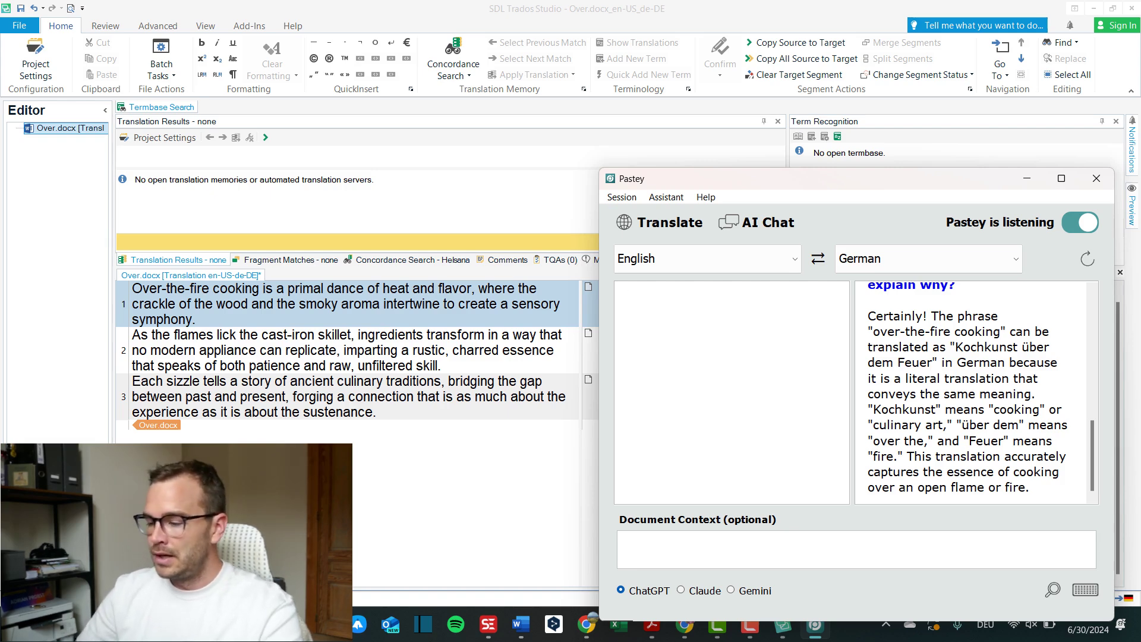
- Ask the AI chat for 10 synonyms for 'over the fire cooking'
type("can you give me 0")
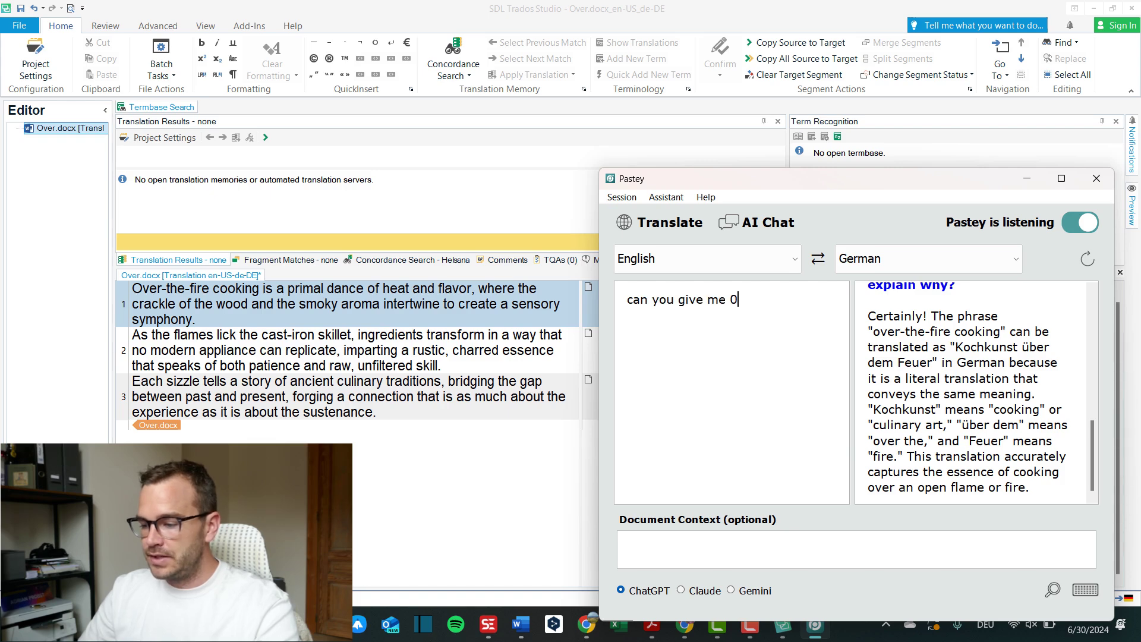
key("BackSpace")
type("10 s")
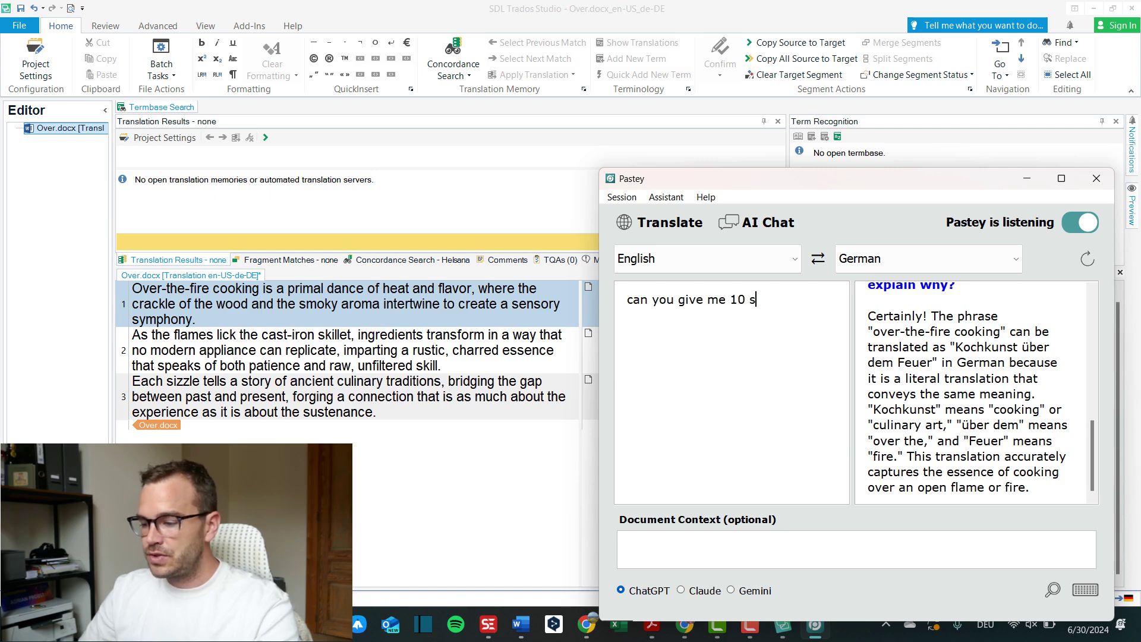
type("ynonyms for over ")
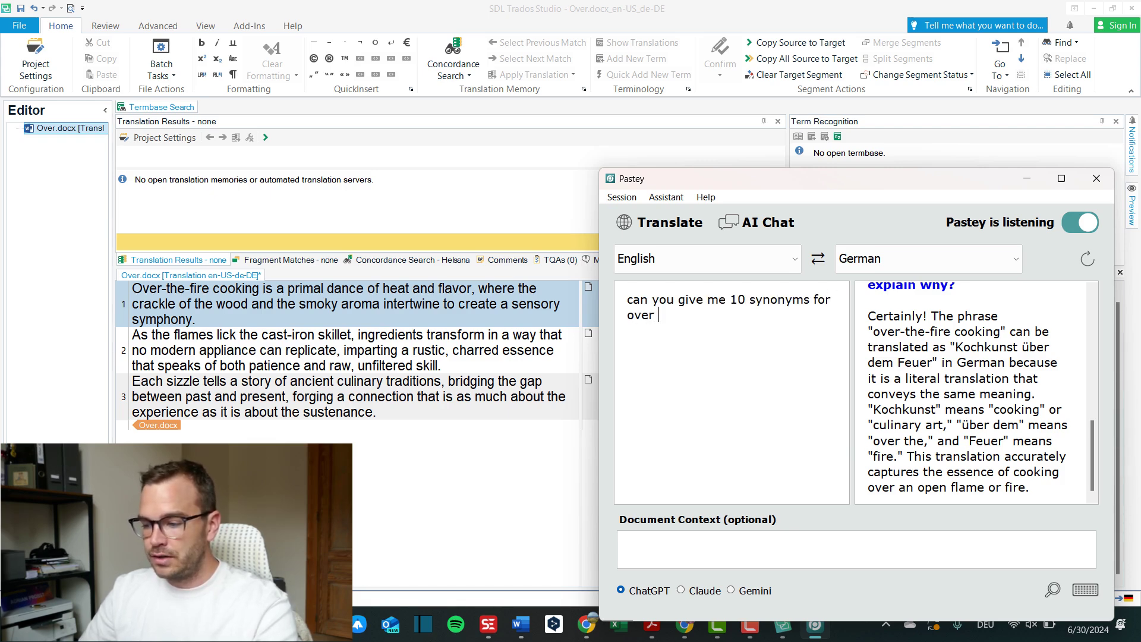
type("the fire cooking")
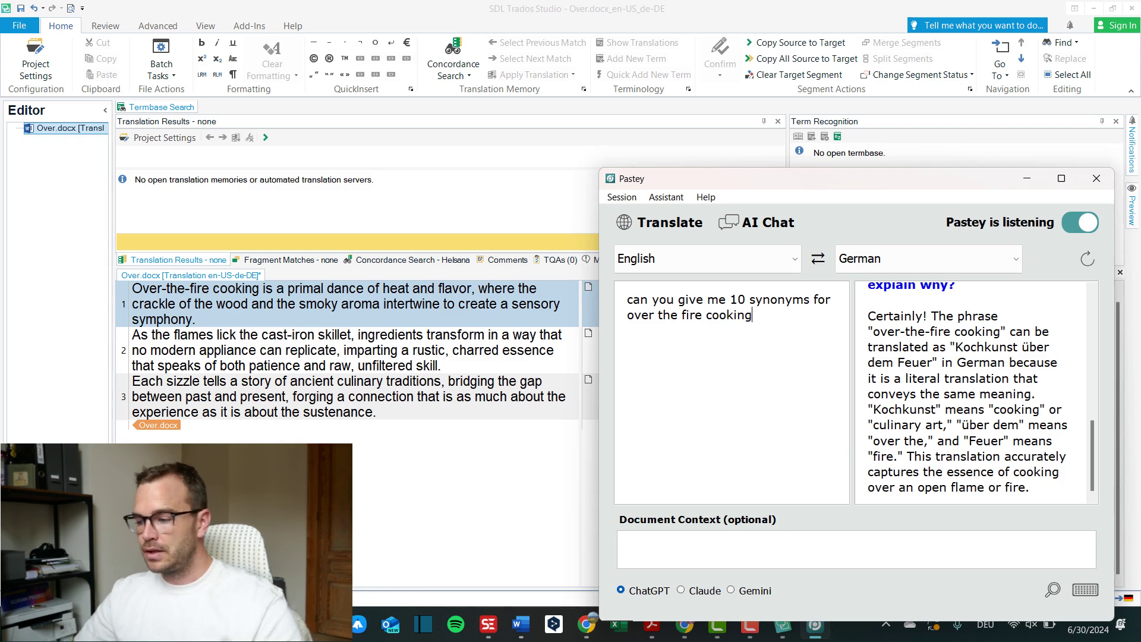
key("Return")
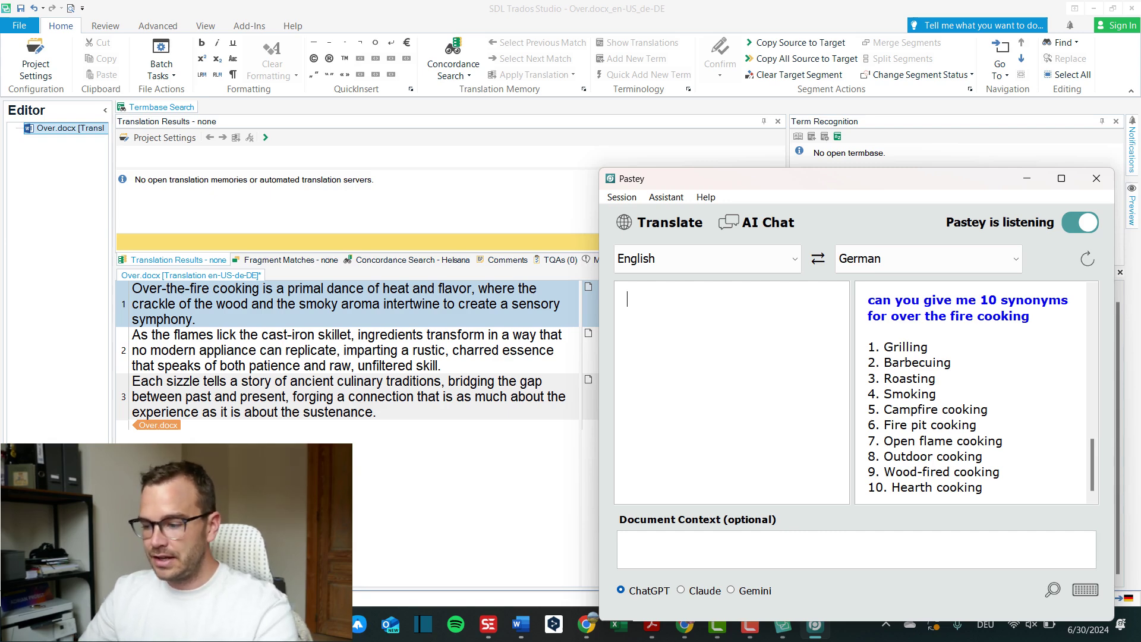
- Ask 'and in german' for German equivalents, then copy segment 1's source into its target
type("and in german")
key("Return")
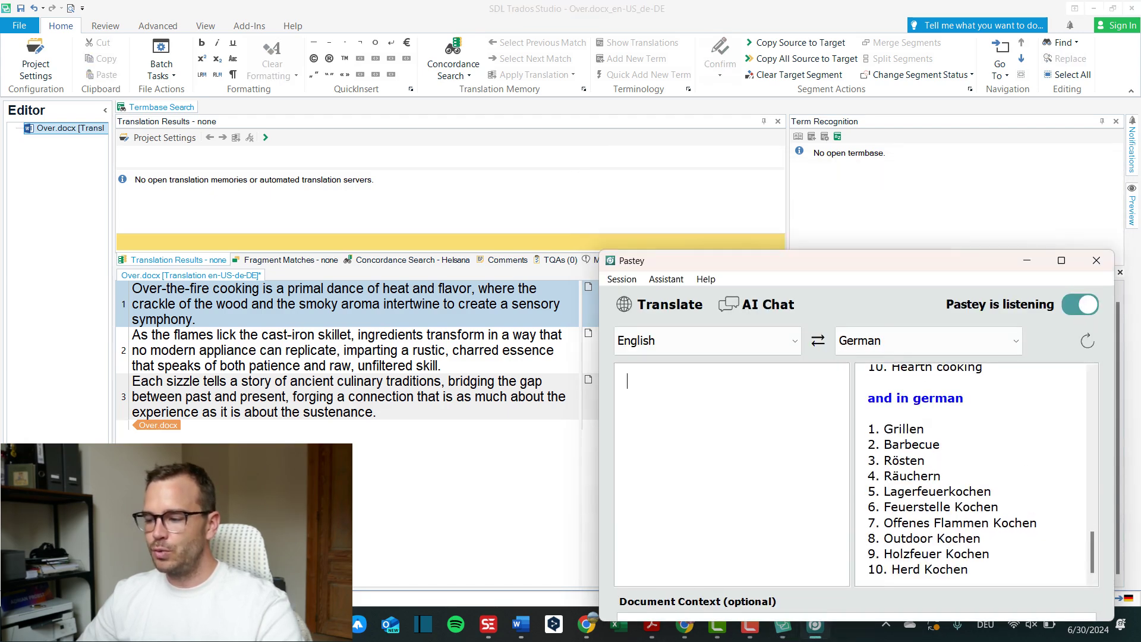
key("ctrl+Insert")
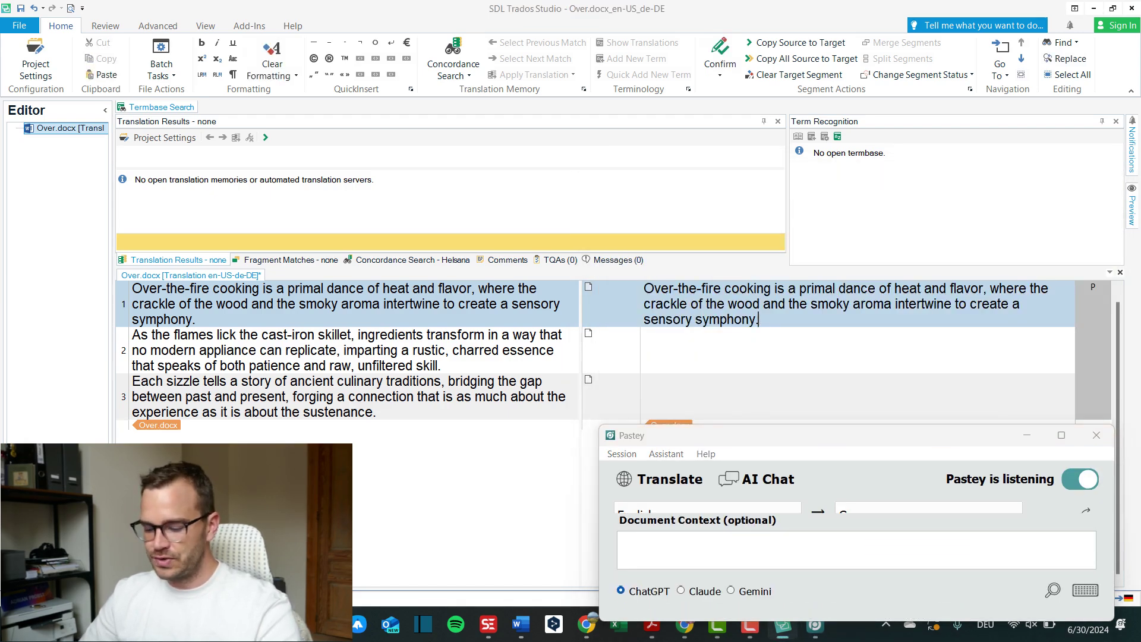
- Select the word 'wood' in segment 1's target and copy it so Pastey translates it
key("ctrl+a")
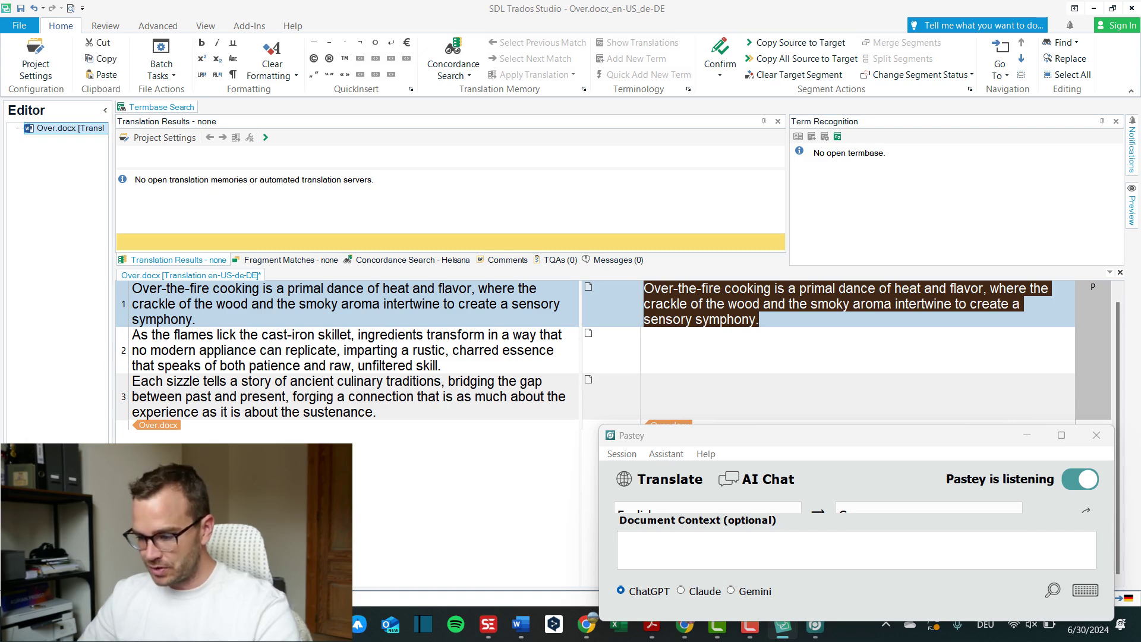
left_click(763, 304)
double_click(744, 304)
key("ctrl+c")
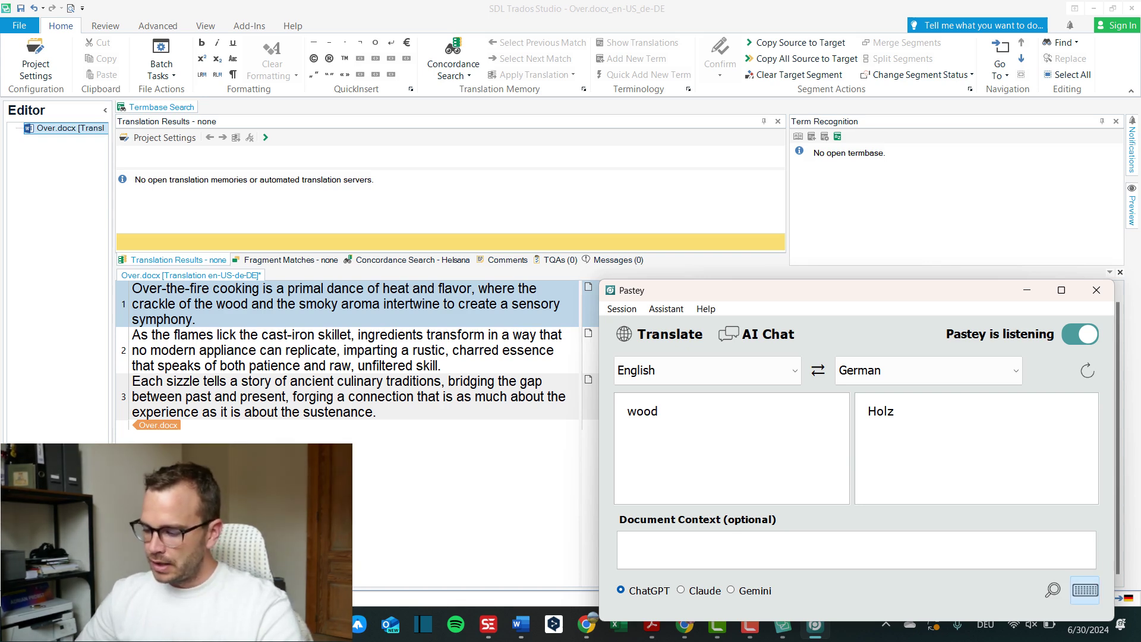
- Enable Pastey's CTRL+C+C shortcut, then copy all of segment 1's target for a fresh translation
left_click(1085, 590)
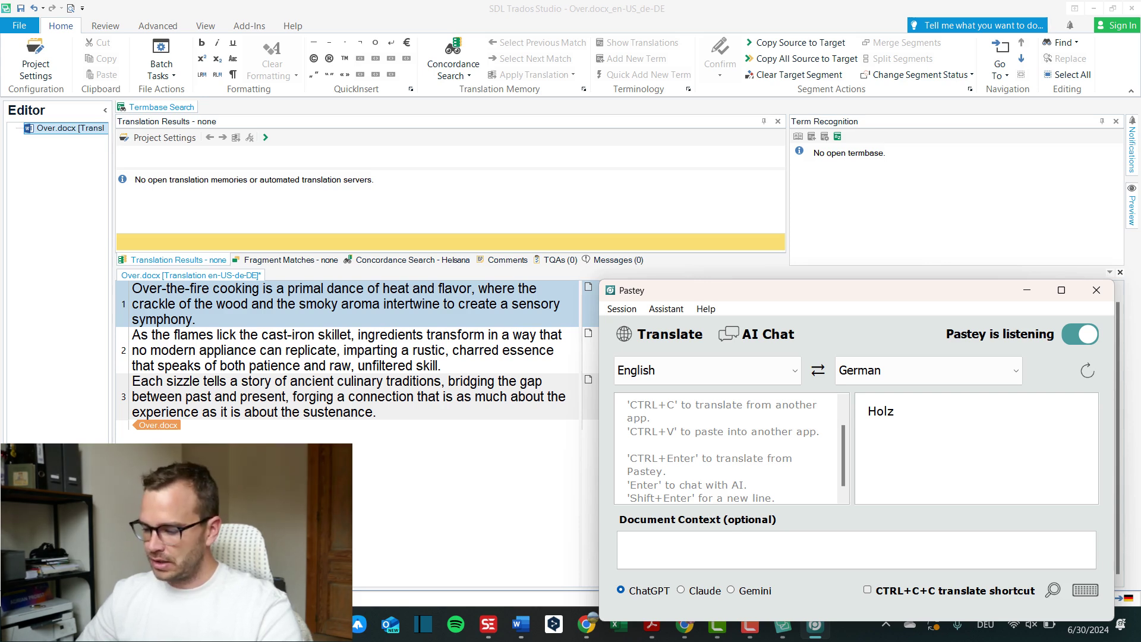
left_click(867, 589)
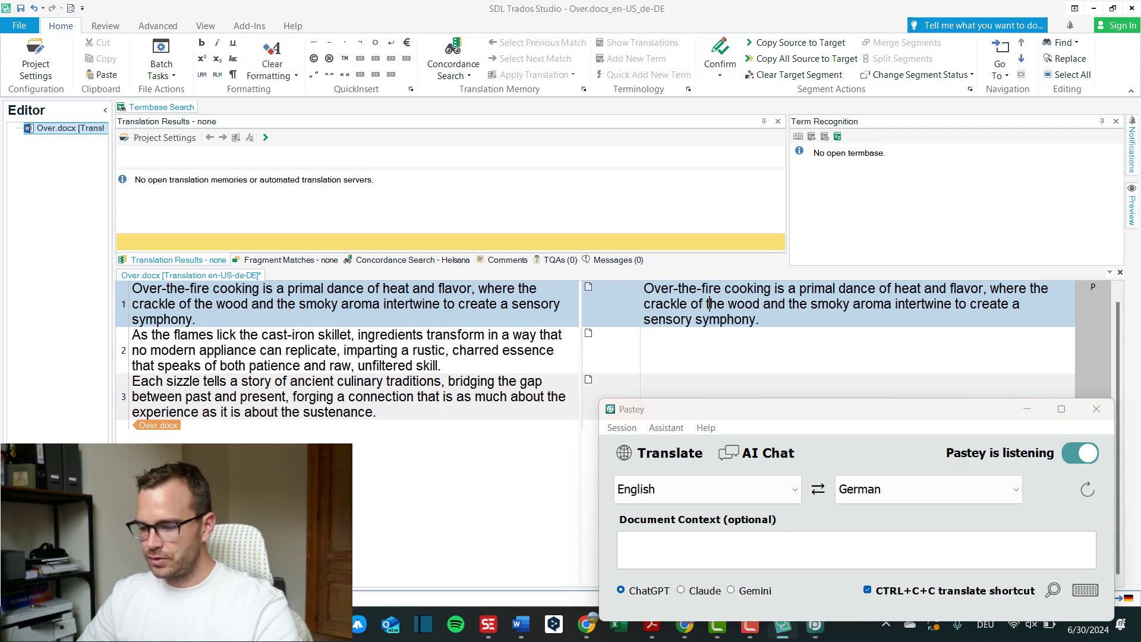
key("ctrl+a")
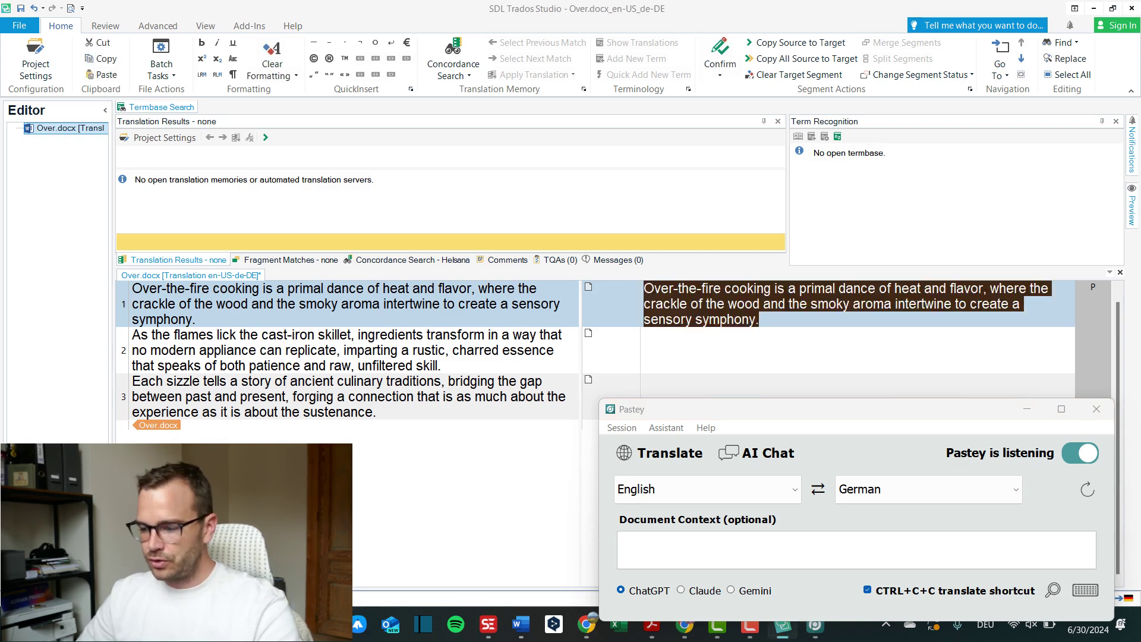
key("ctrl+c")
key("ctrl+c")
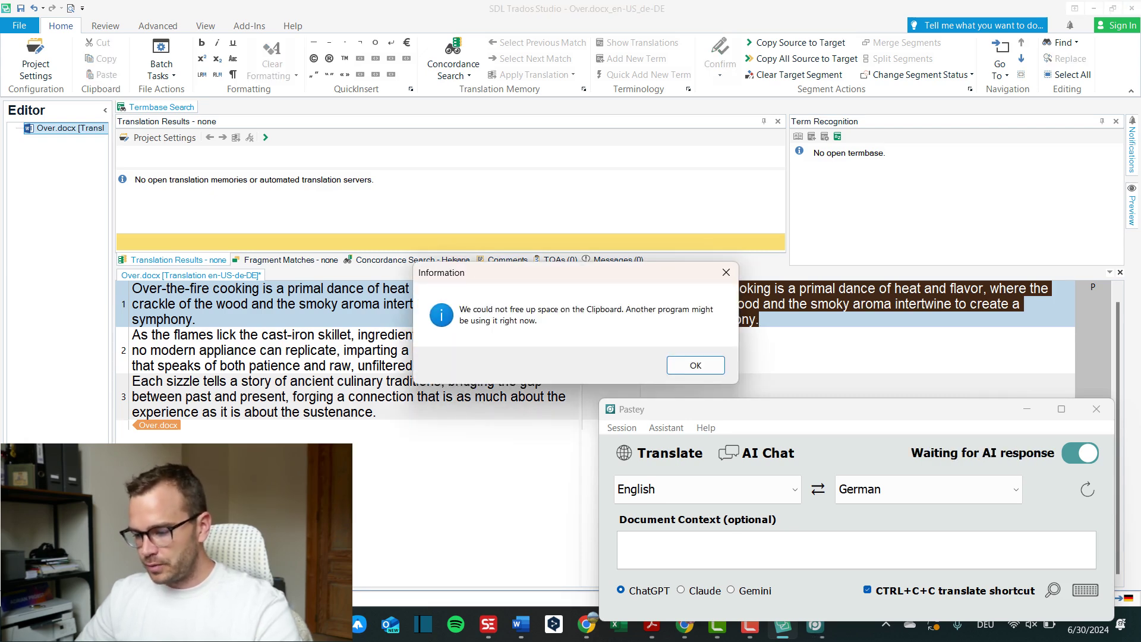
key("Return")
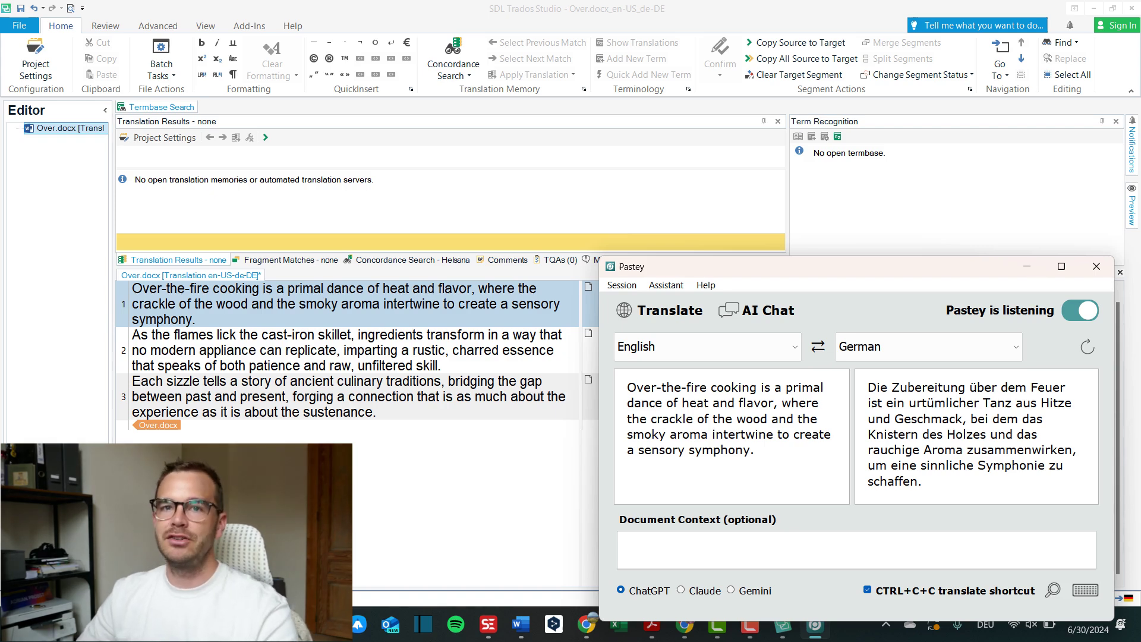
- Switch Pastey to the dark theme from the Session menu and acknowledge the restart notice
left_click(622, 285)
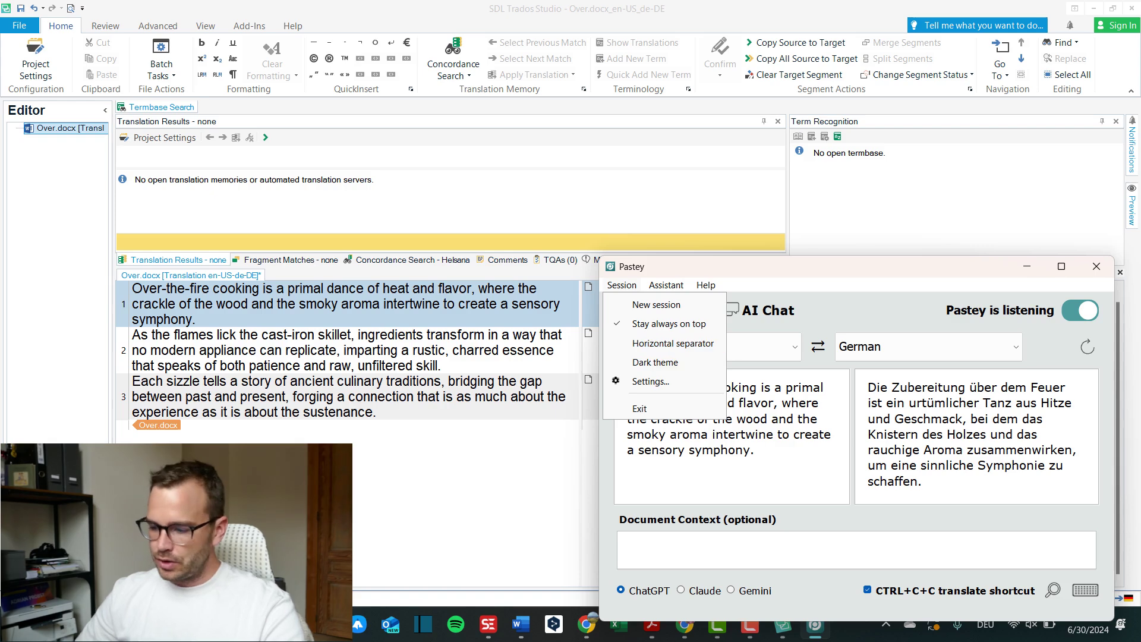
left_click(651, 381)
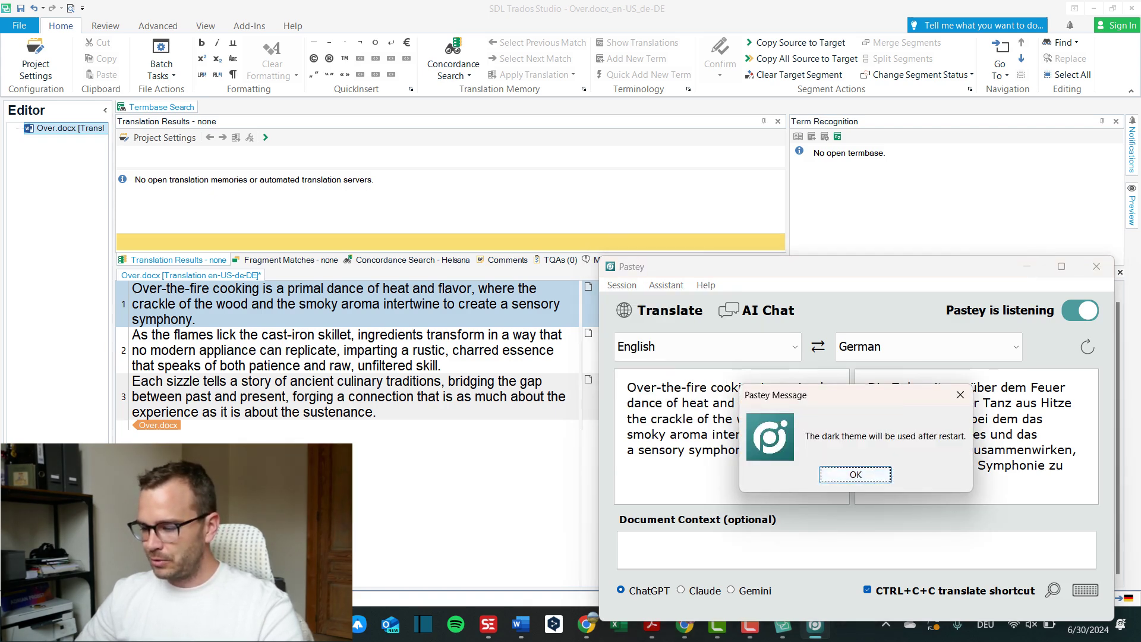
left_click(848, 474)
- Open Pastey Setup via Session > Settings to view API settings and prompts, then close it
left_click(622, 285)
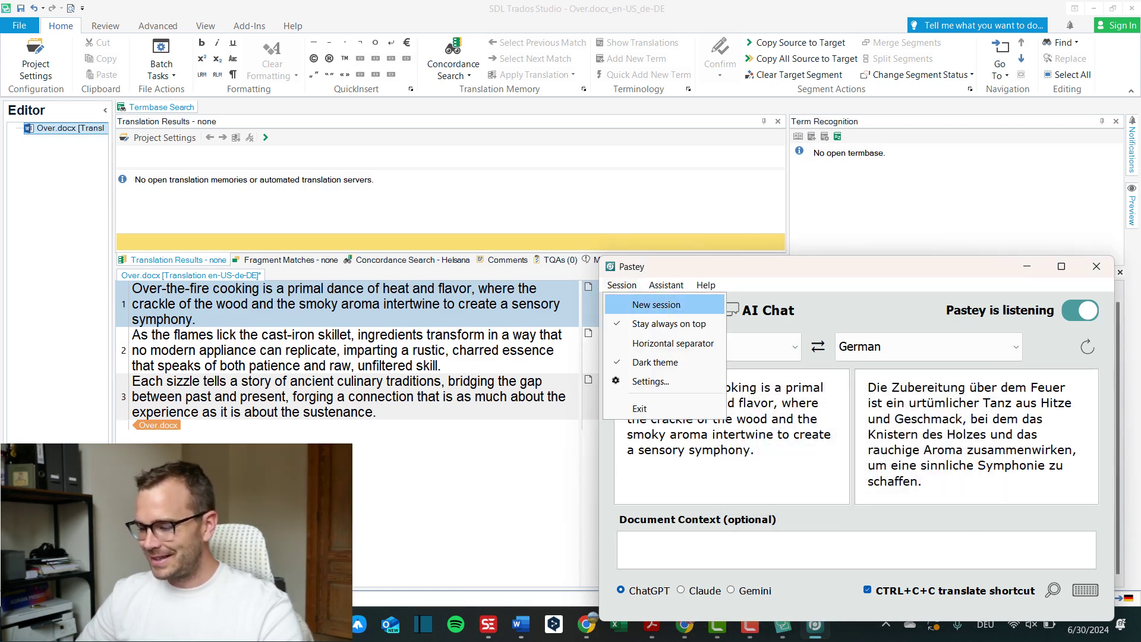
left_click(651, 381)
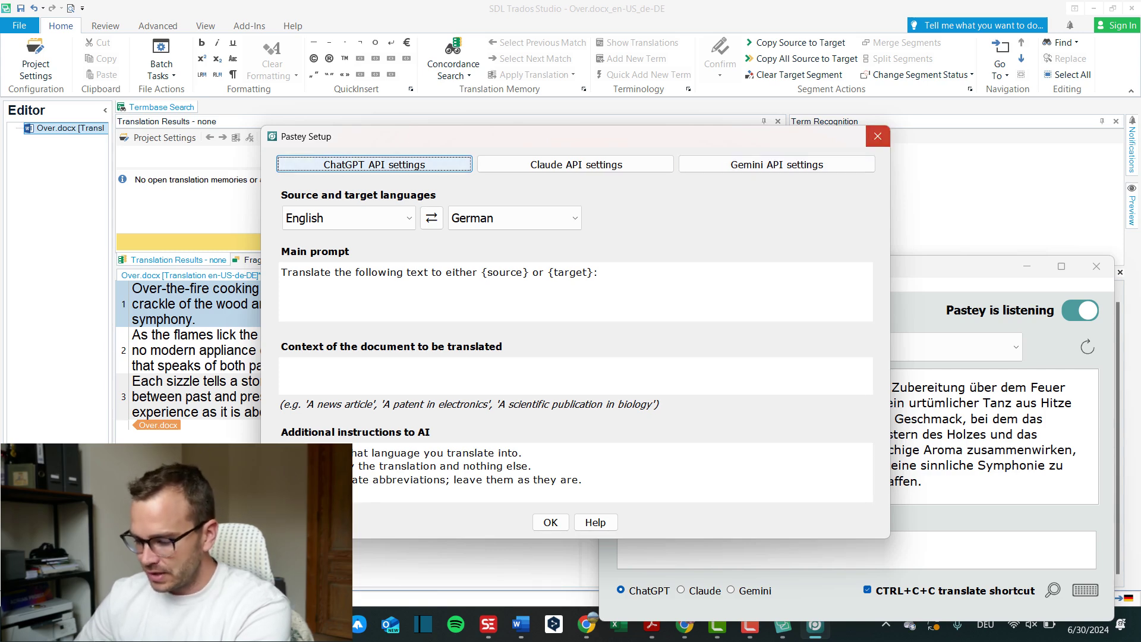
left_click(877, 137)
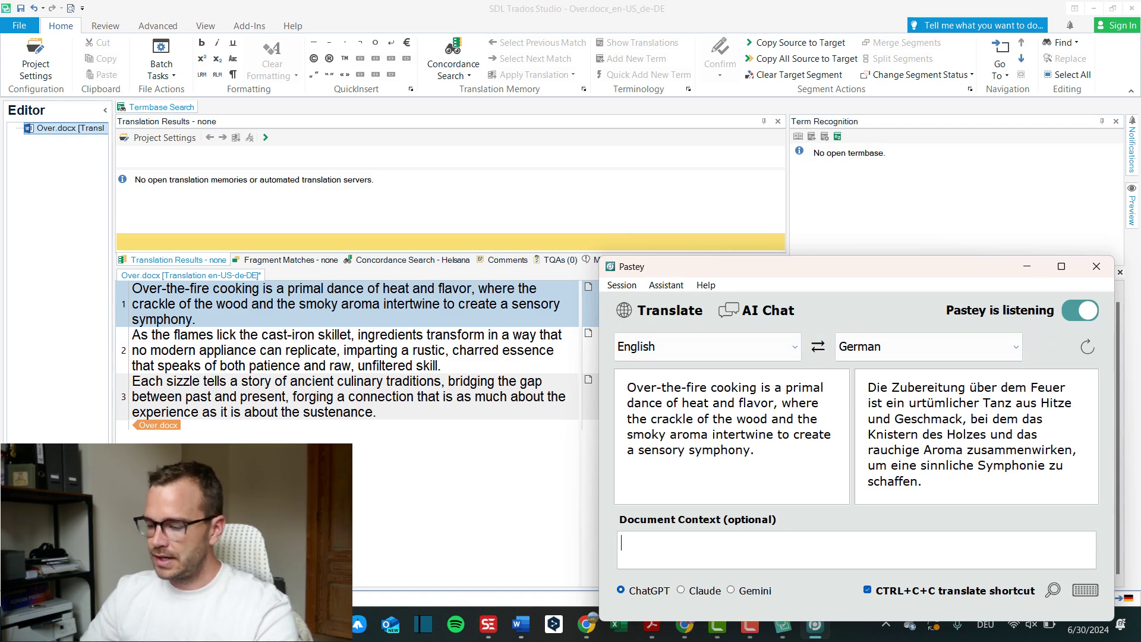
- Enter the Document Context 'This text goes into a book of poems, please make it very lyrical.'
type("This tex")
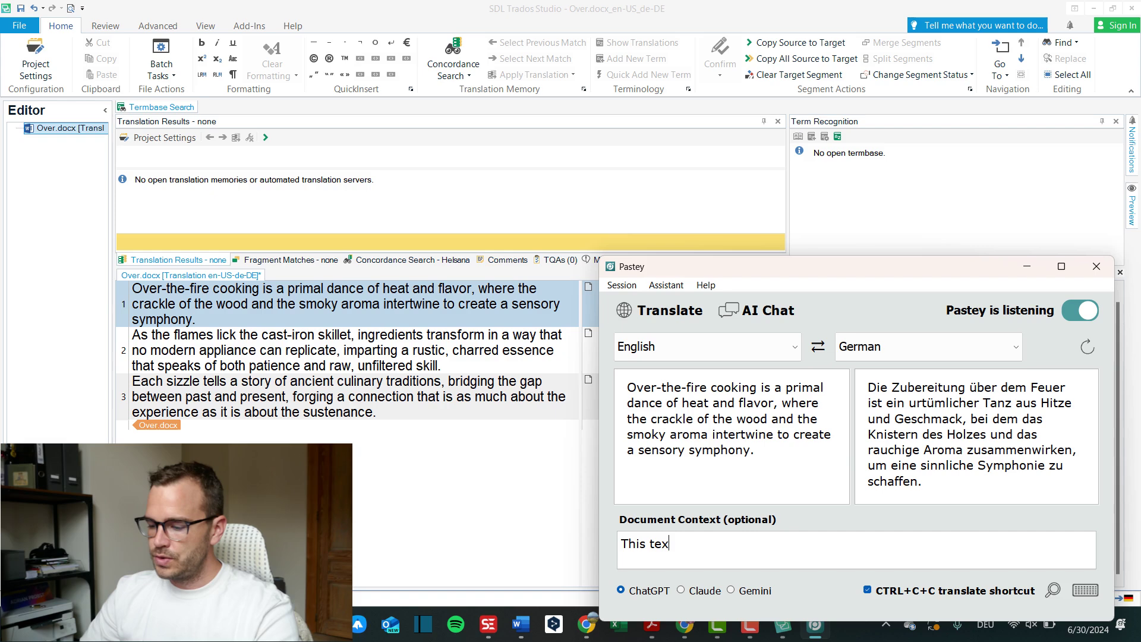
type("t goes into a")
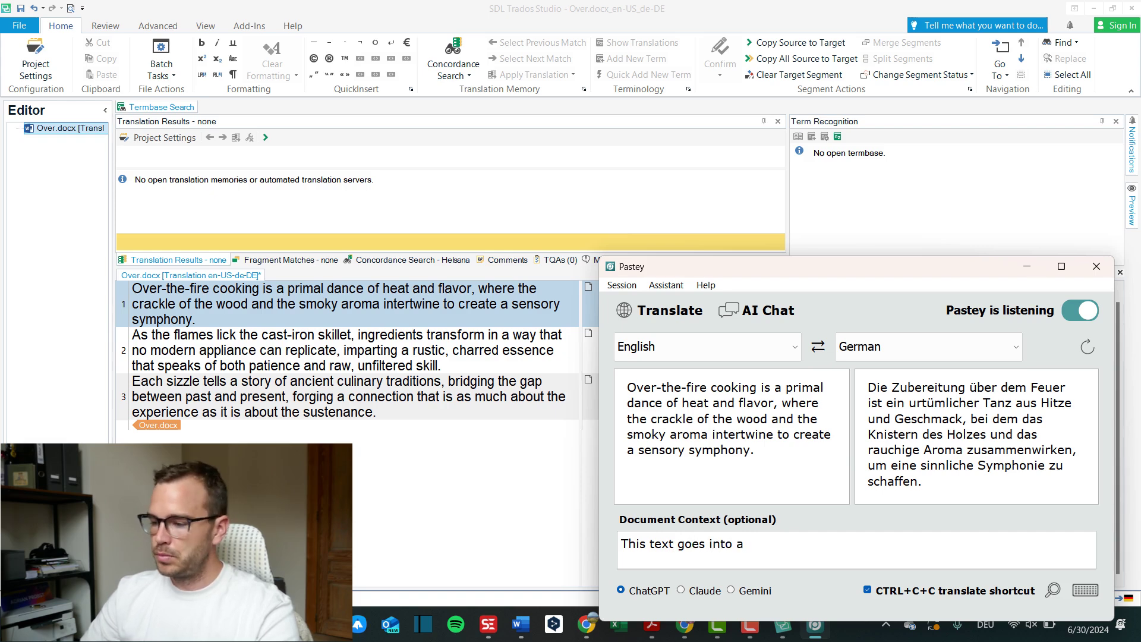
type(" book fo")
key("BackSpace")
key("BackSpace")
type("of pe")
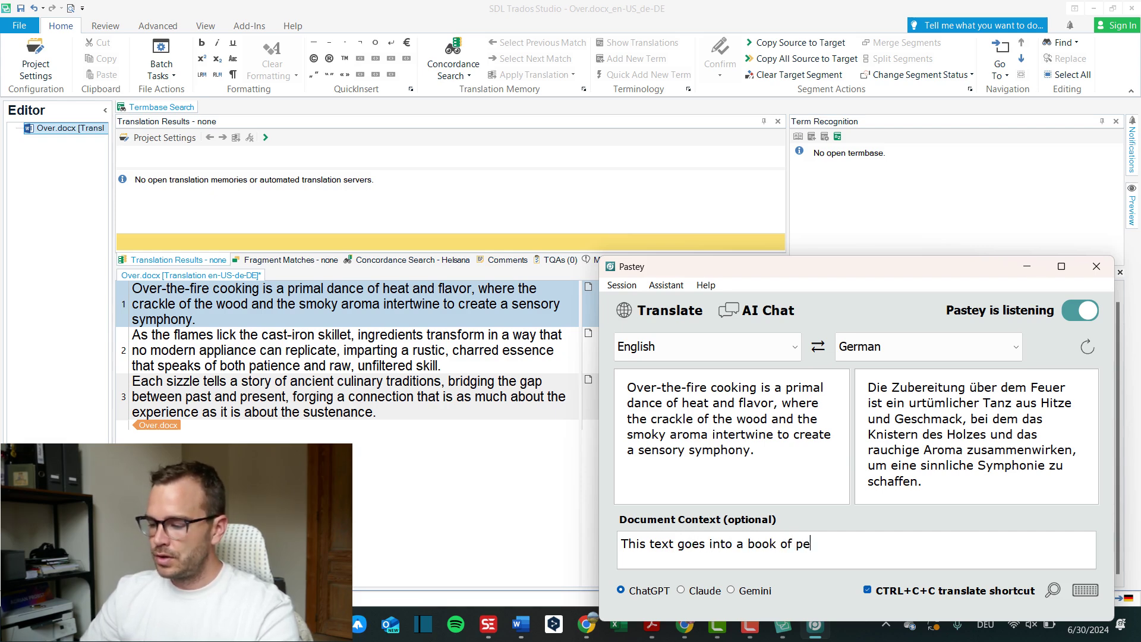
key("BackSpace")
type("oems, ple")
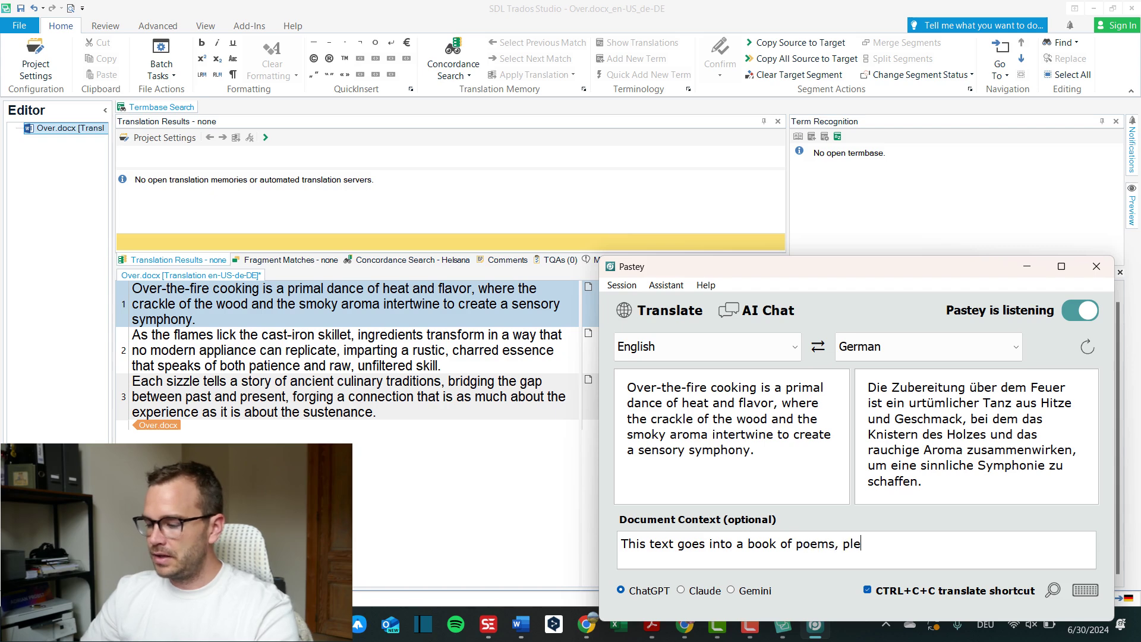
type("ase make it very ")
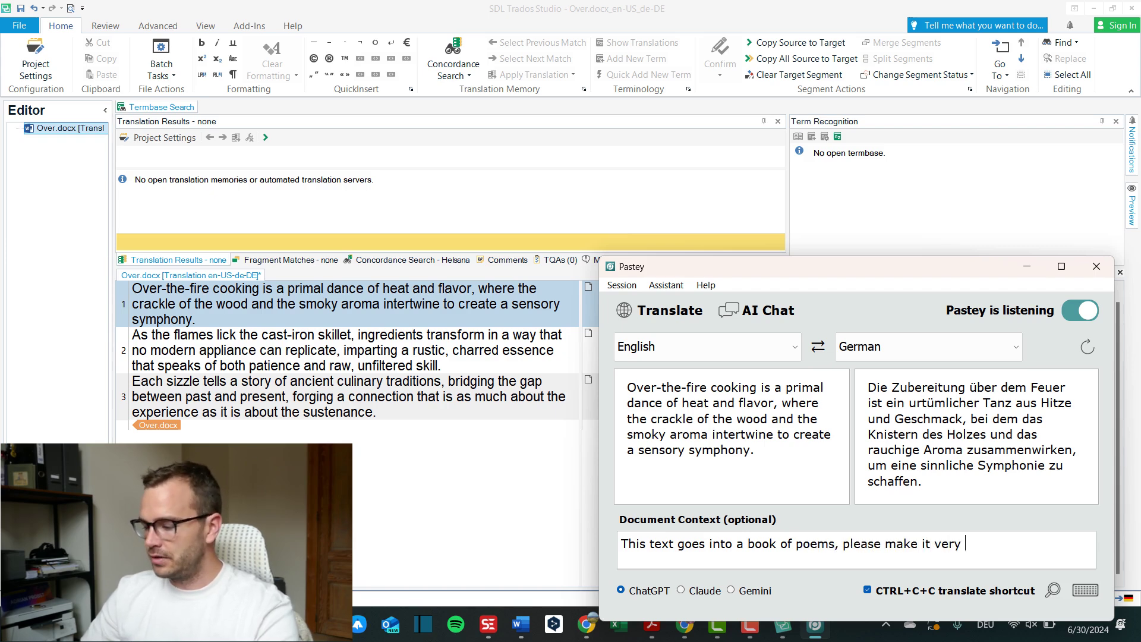
type("lyrical.")
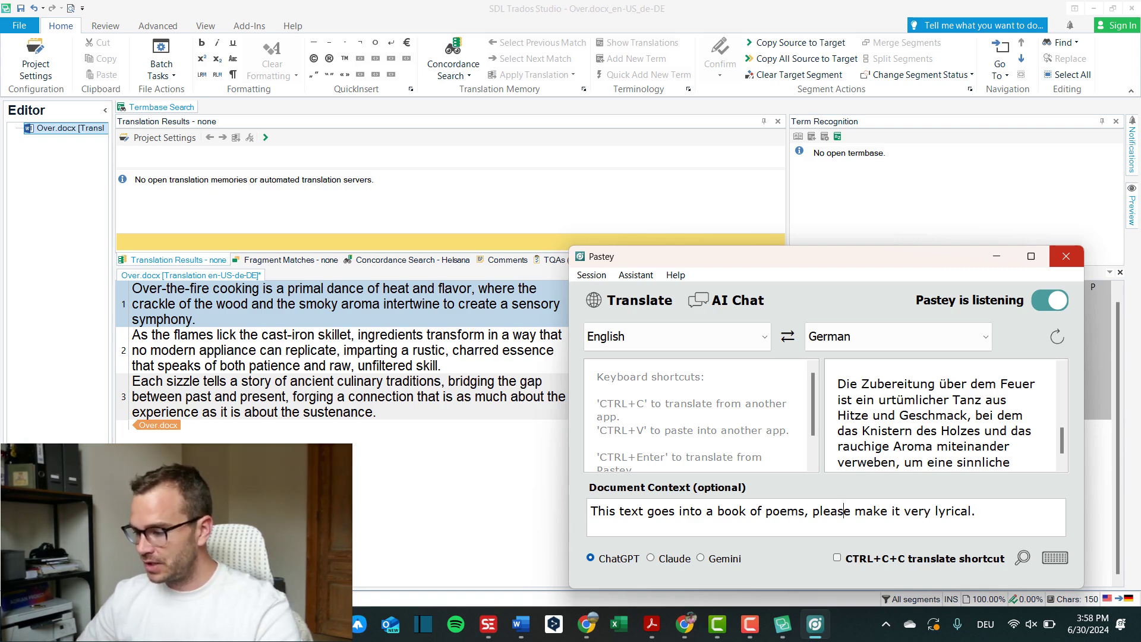
- Close the Pastey window and bring it back with the Ctrl+C hotkey, now dark-themed
left_click(1065, 256)
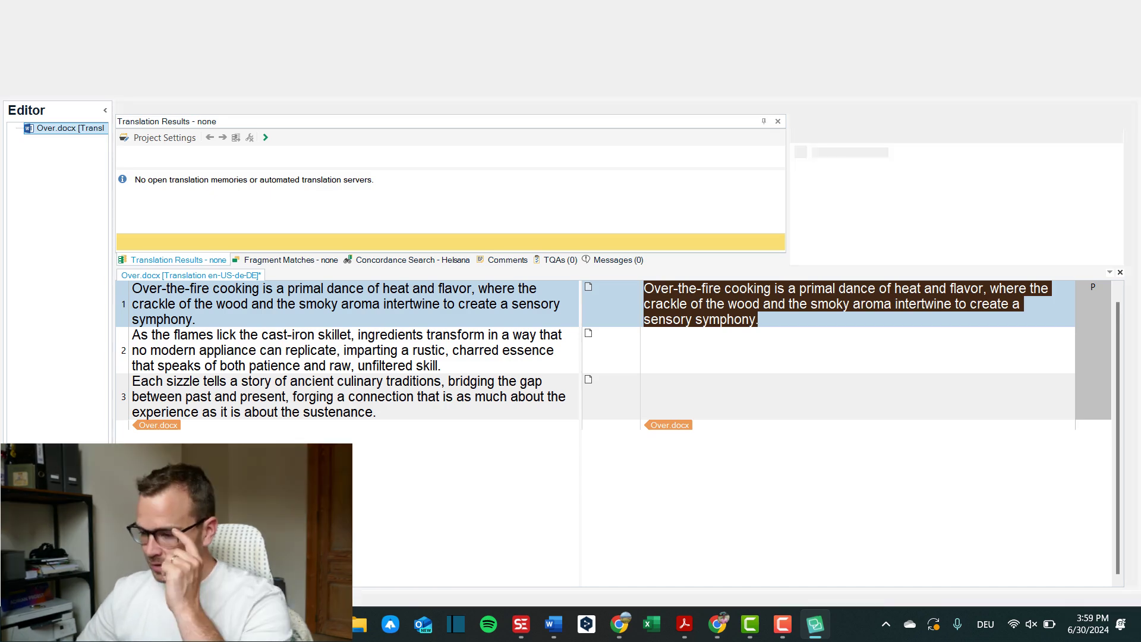
key("ctrl+c")
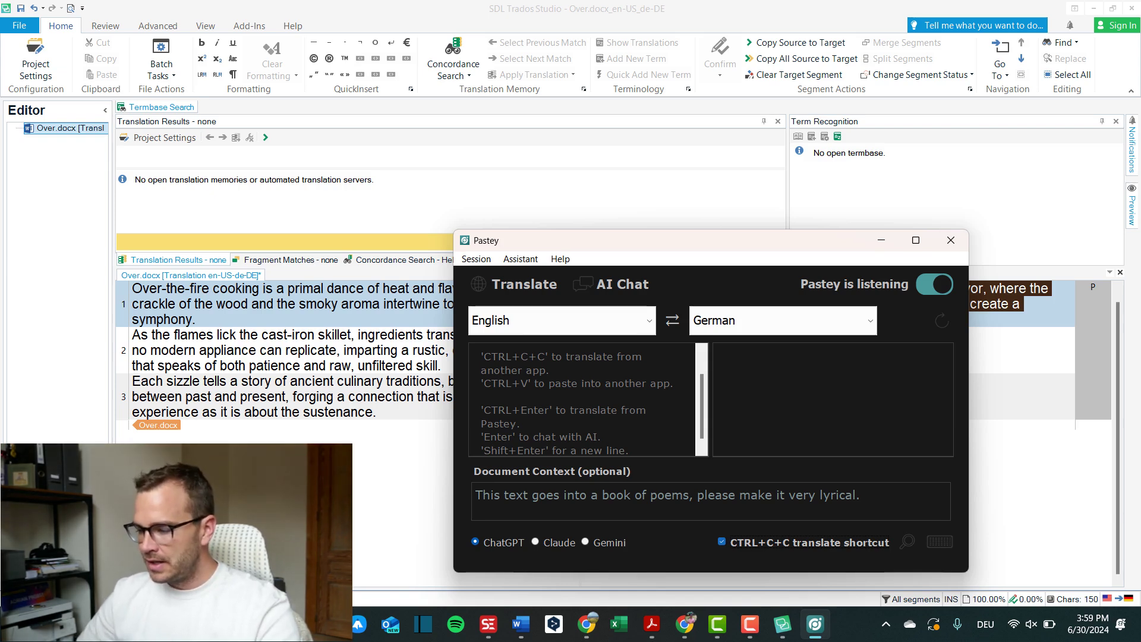
- Move Pastey aside, send segment 1's text from Trados with Ctrl+C, and return to its target
left_click_drag(594, 240, 290, 255)
key("alt+Tab")
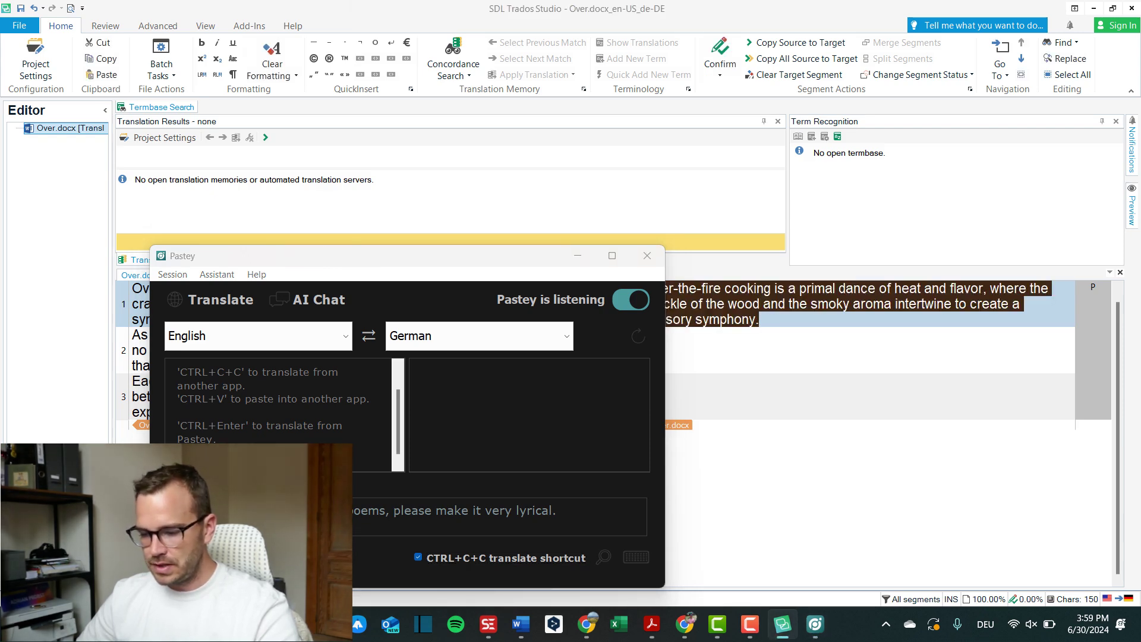
key("ctrl+c")
key("ctrl+c")
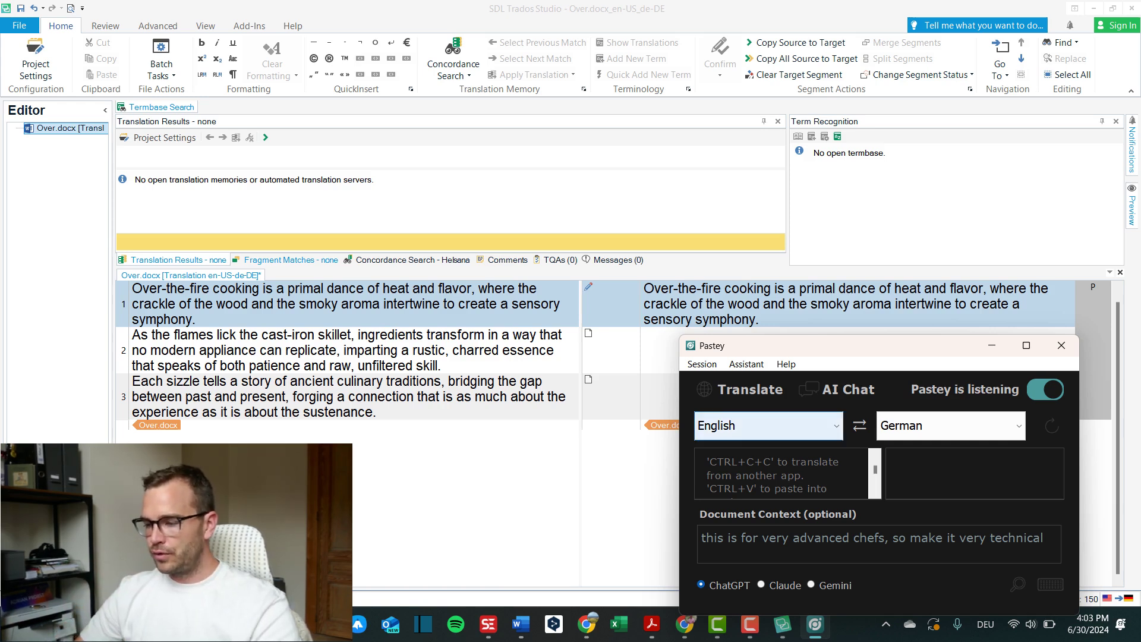
left_click(702, 289)
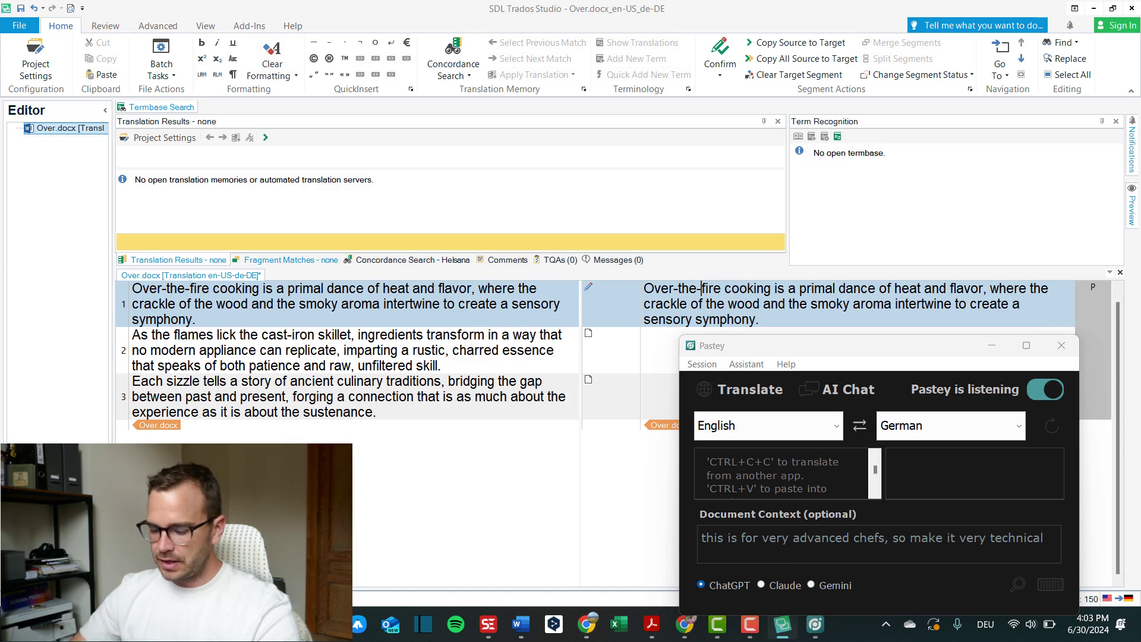
- Replace segment 1's target with Pastey's German translation beginning 'Über-Feuer-Kochen ist ein urzeitlicher Tanz'
key("ctrl+a")
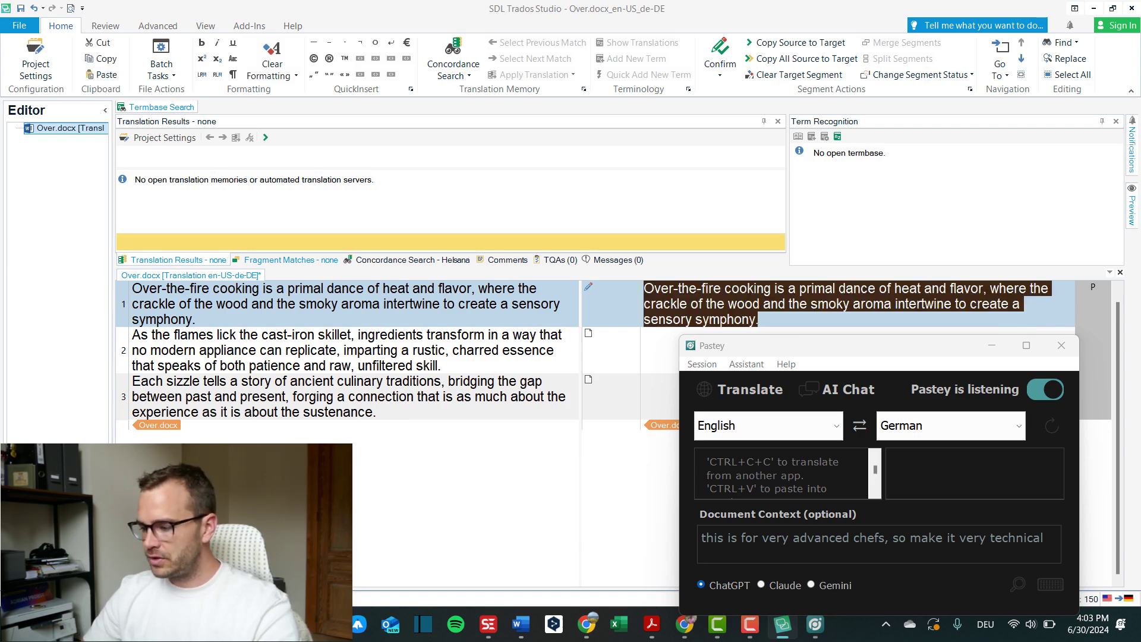
key("ctrl+c")
key("ctrl+c")
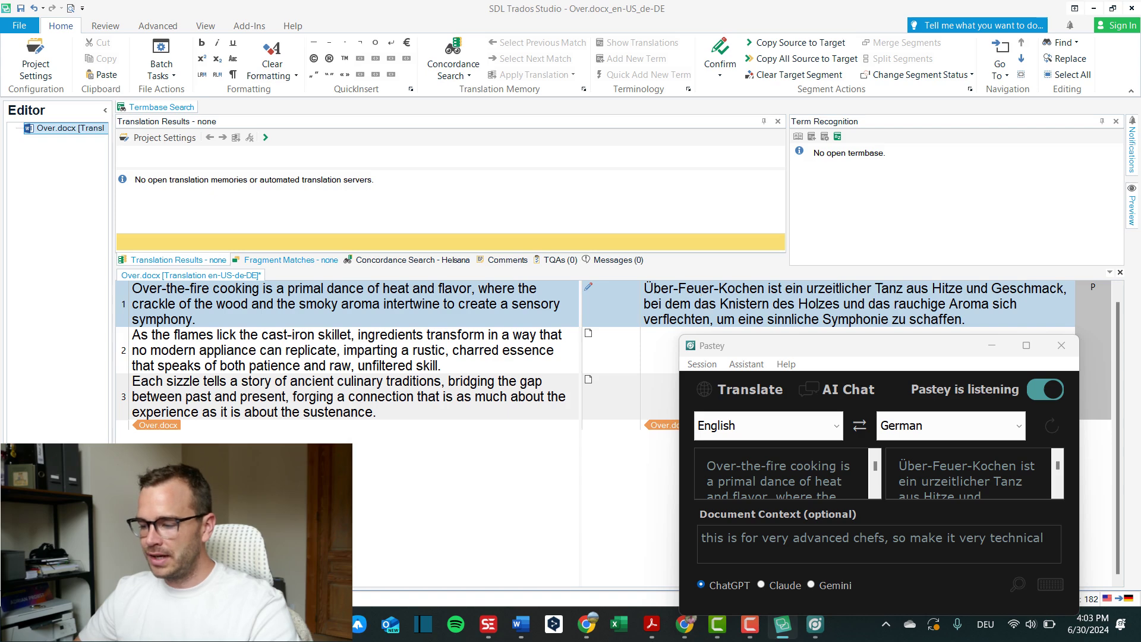
left_click_drag(832, 345, 201, 407)
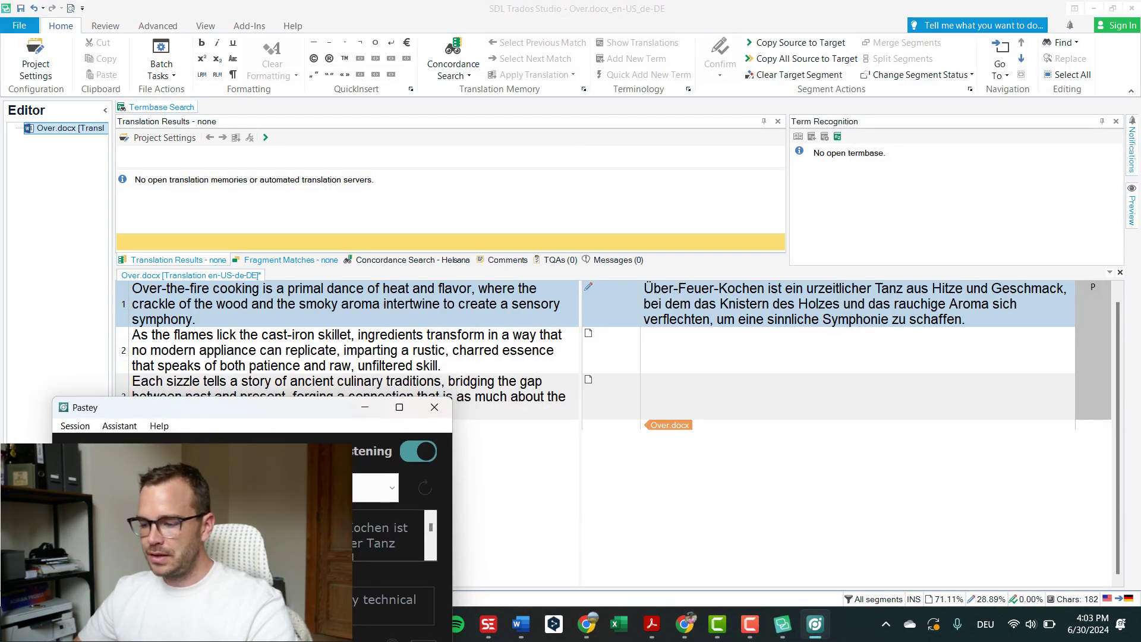
key("alt+Tab")
left_click(643, 334)
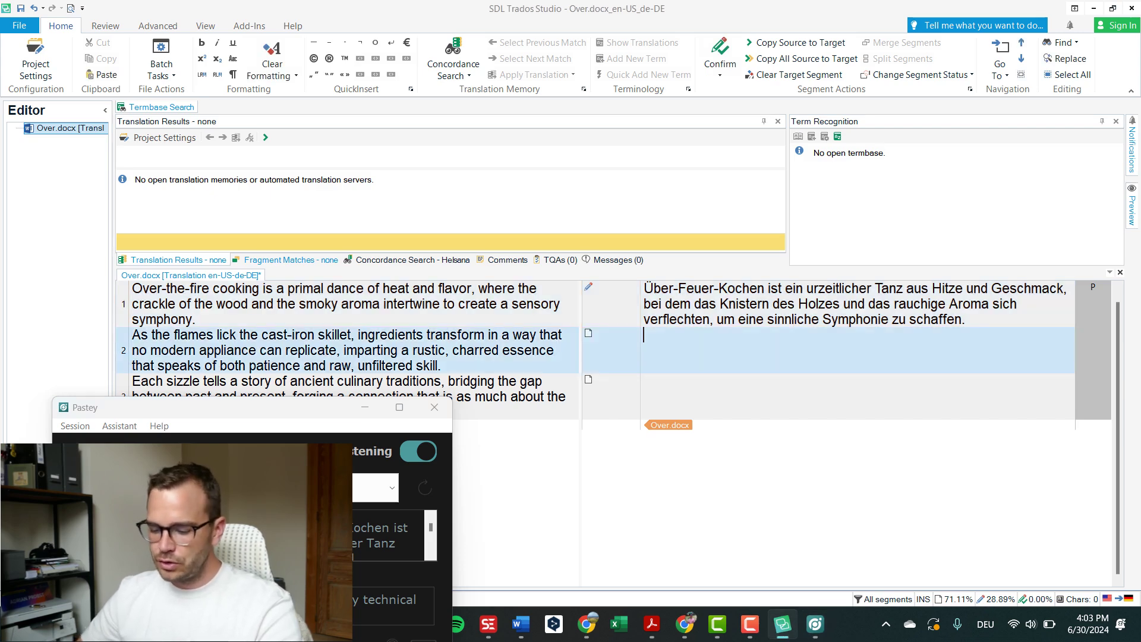
- Copy source to target for segments 2 and 3 and paste their German translations
key("ctrl+Insert")
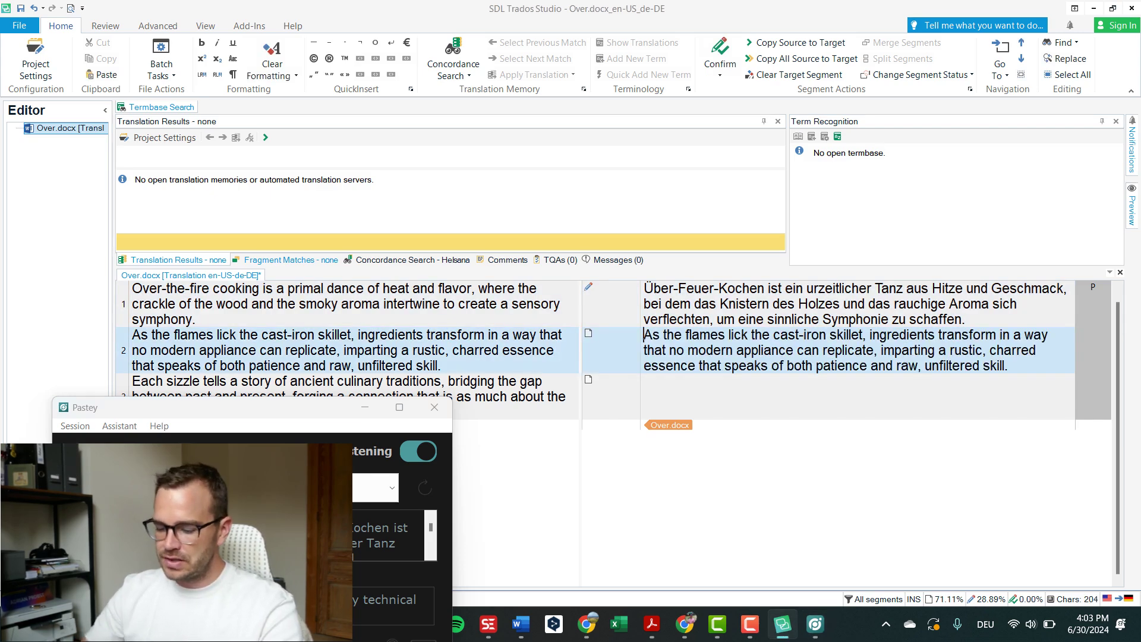
key("ctrl+a")
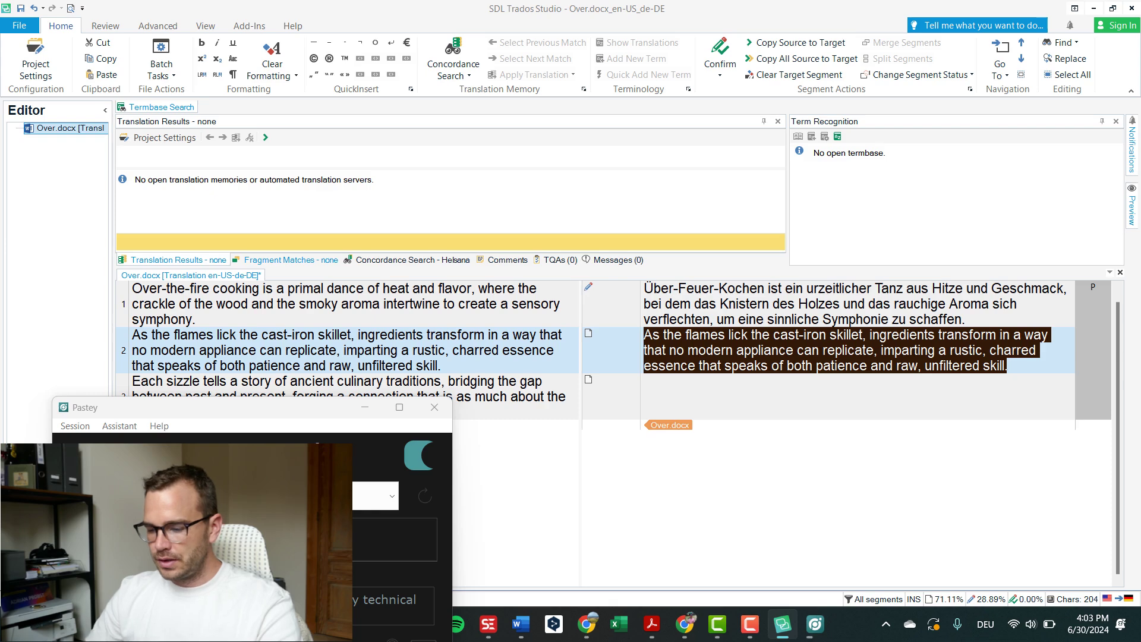
key("ctrl+v")
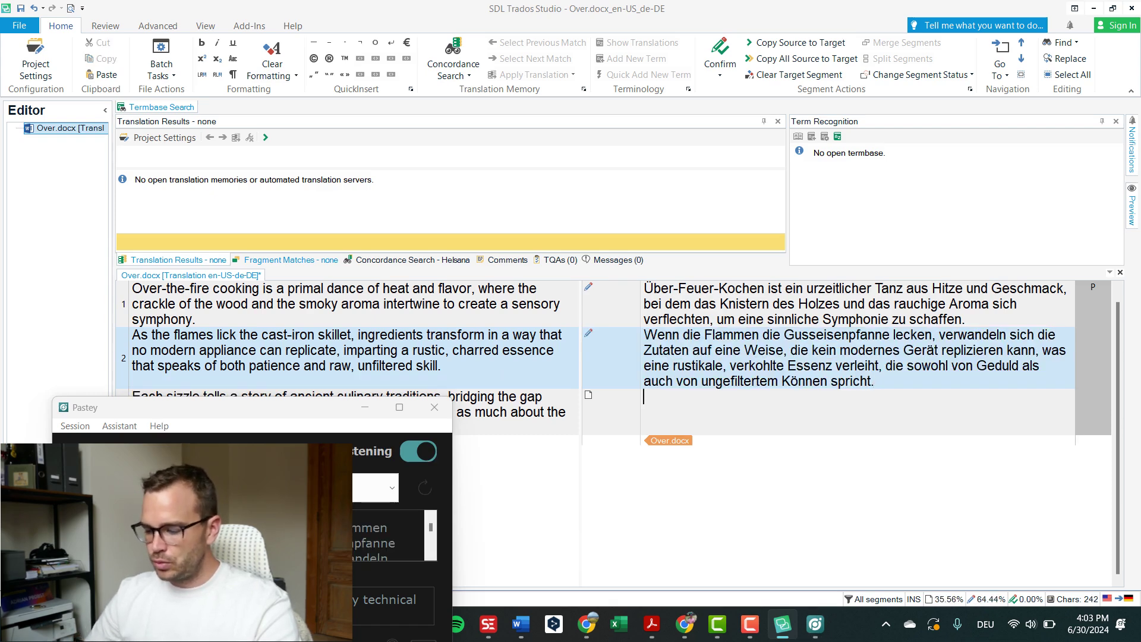
key("ctrl+Insert")
key("ctrl+a")
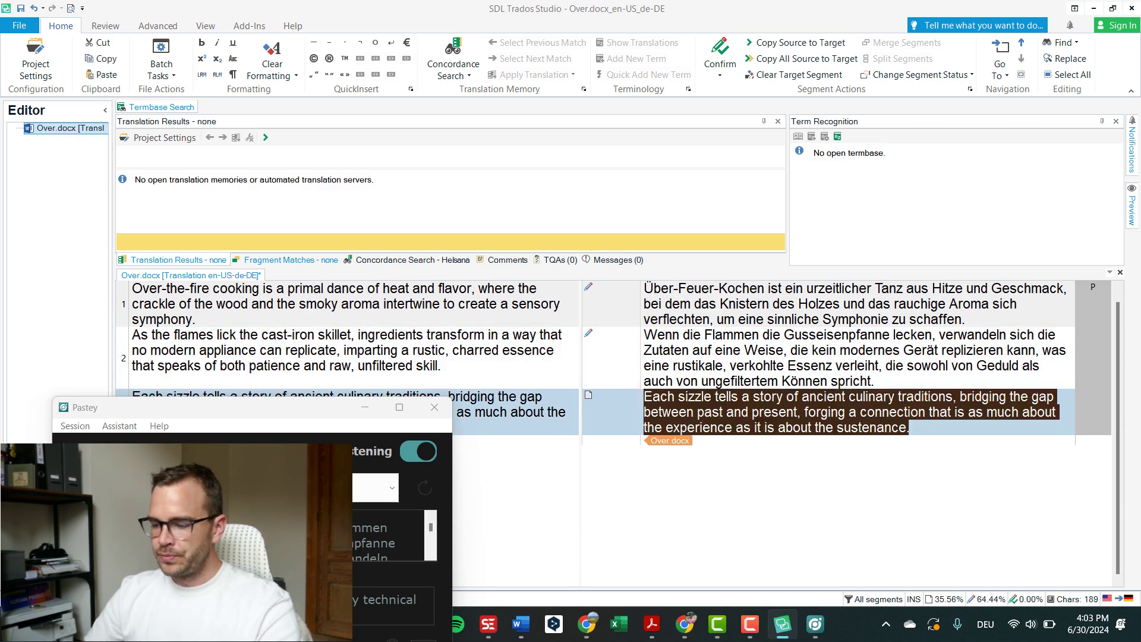
key("ctrl+v")
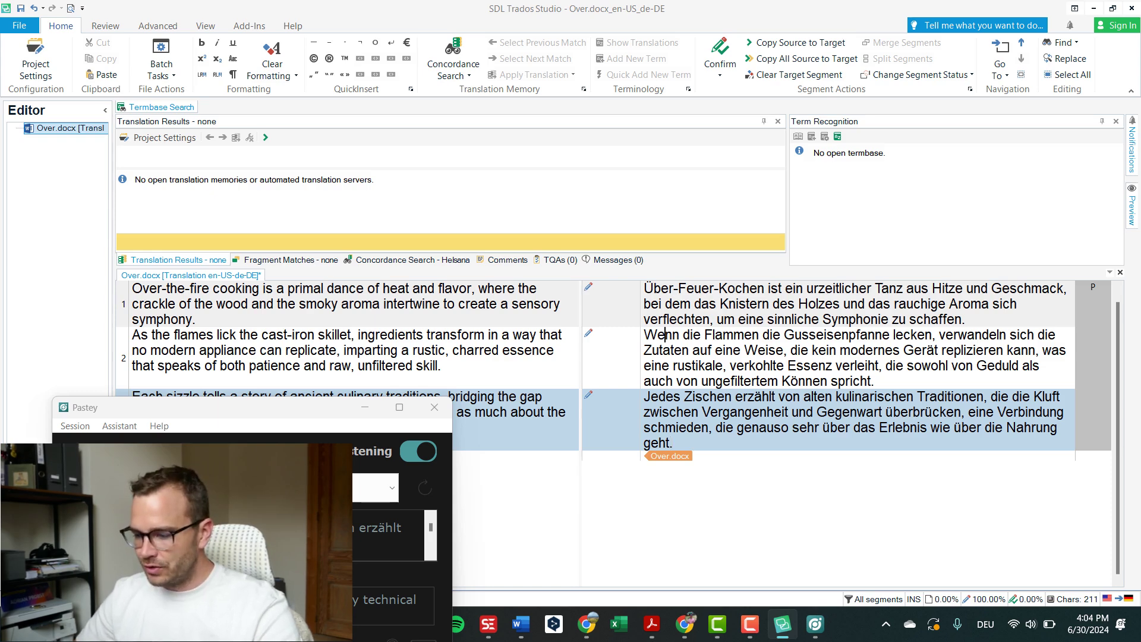
- Check segment 2's German text, then send Pastey's current source text to the AI
left_click_drag(664, 335, 957, 365)
left_click(947, 366)
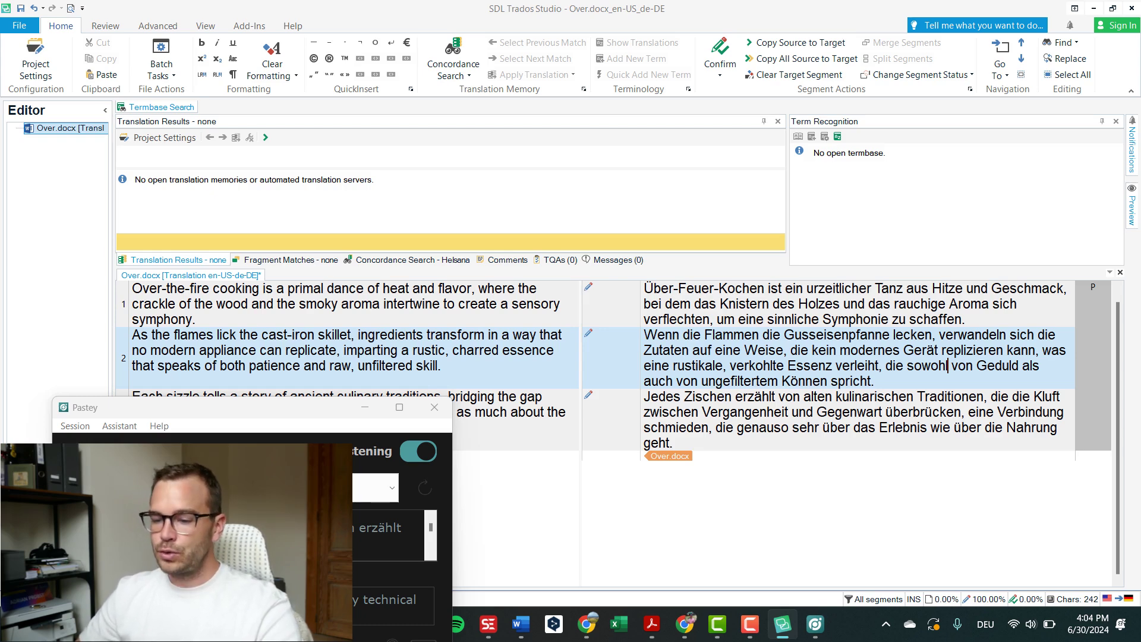
key("alt+Tab")
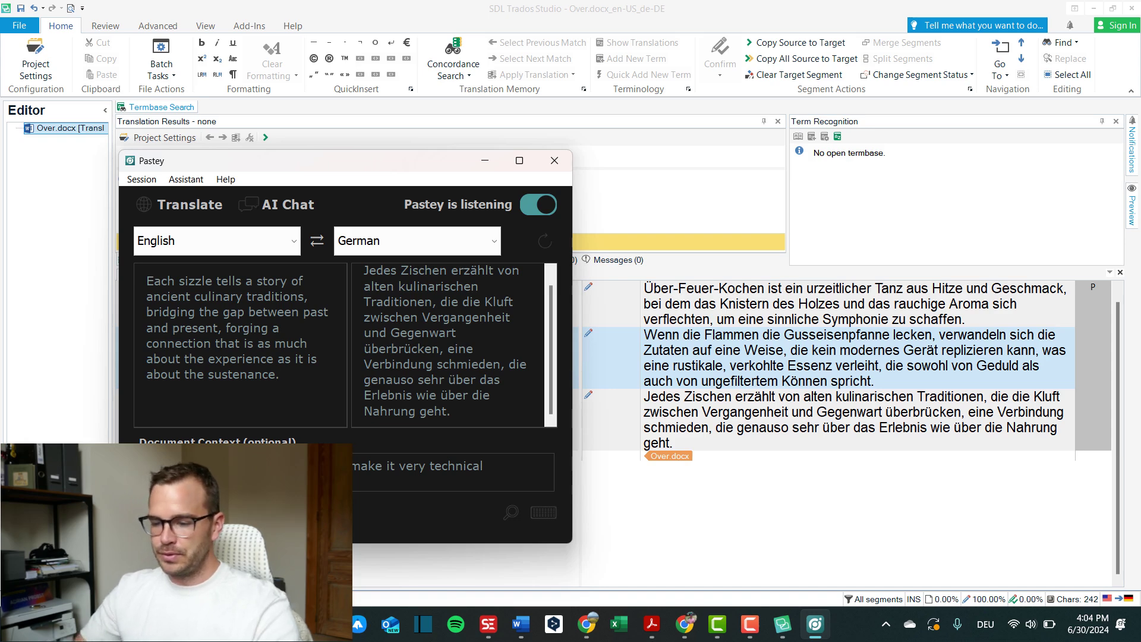
key("ctrl+Return")
- Ask Pastey's AI for 5 creative cooking-pun headlines for the paragraph, then pause listening
type("g")
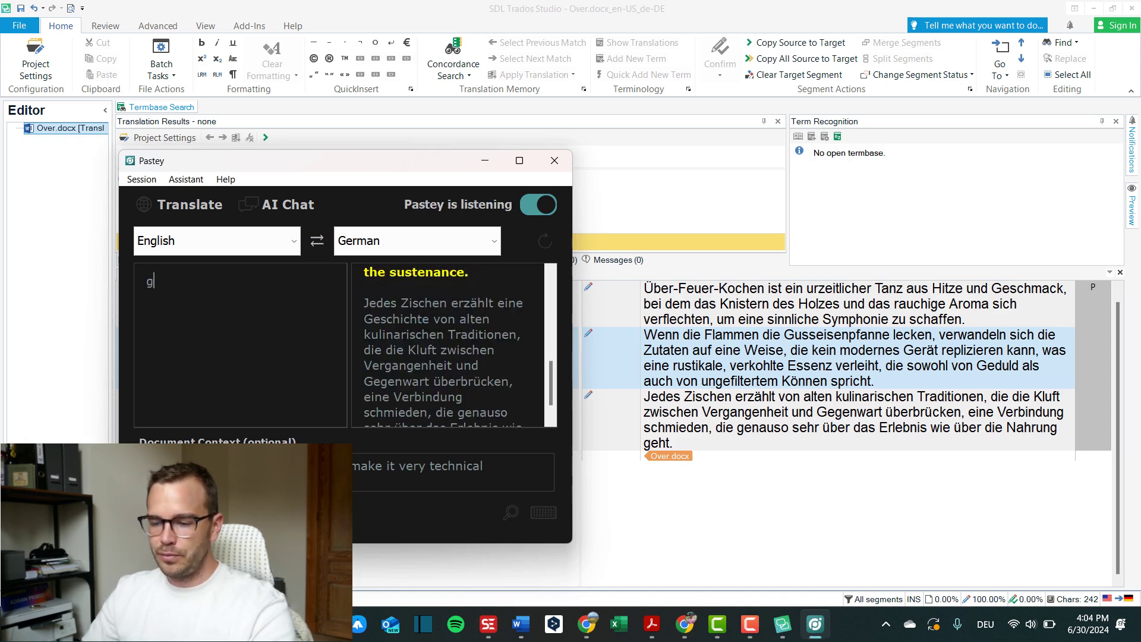
type("ive me 5 ")
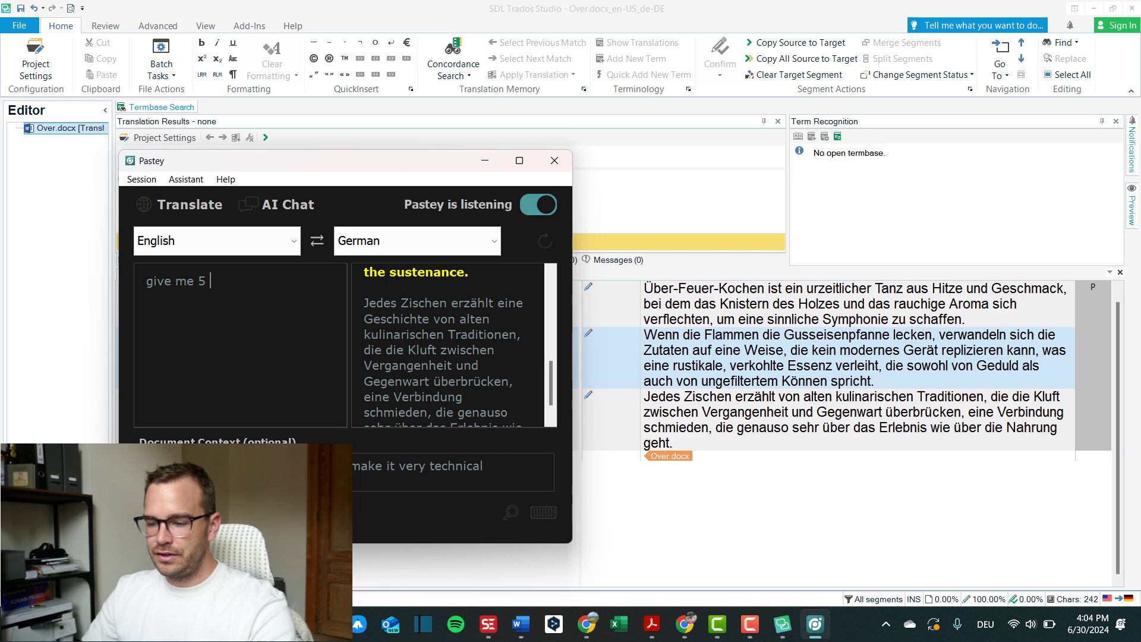
type("creative headl")
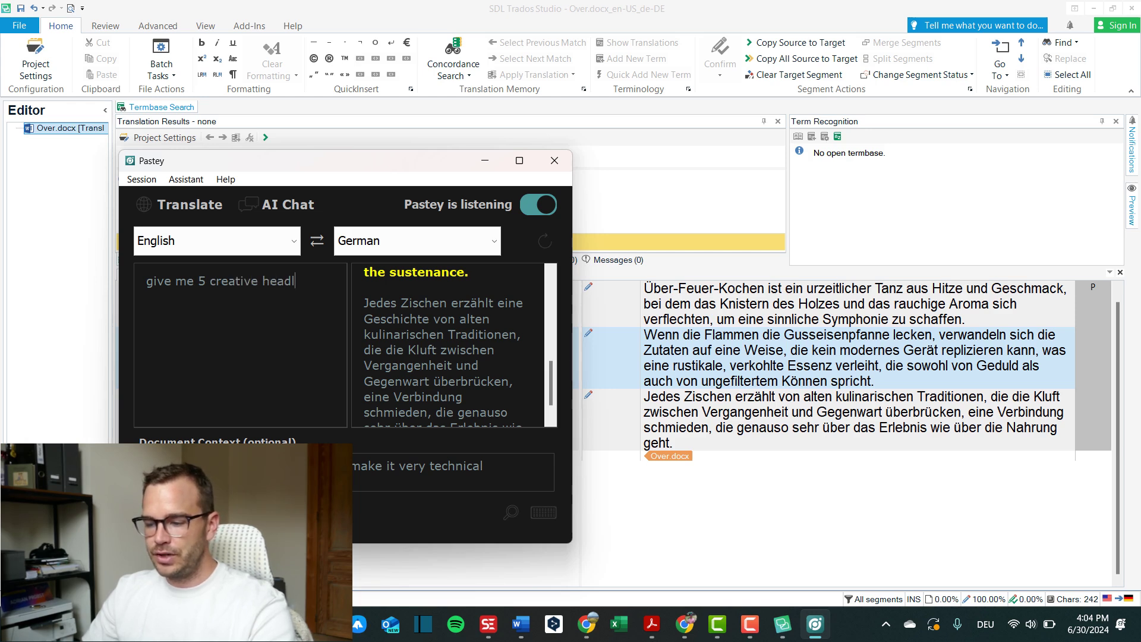
type("ines for this paragraph, make the")
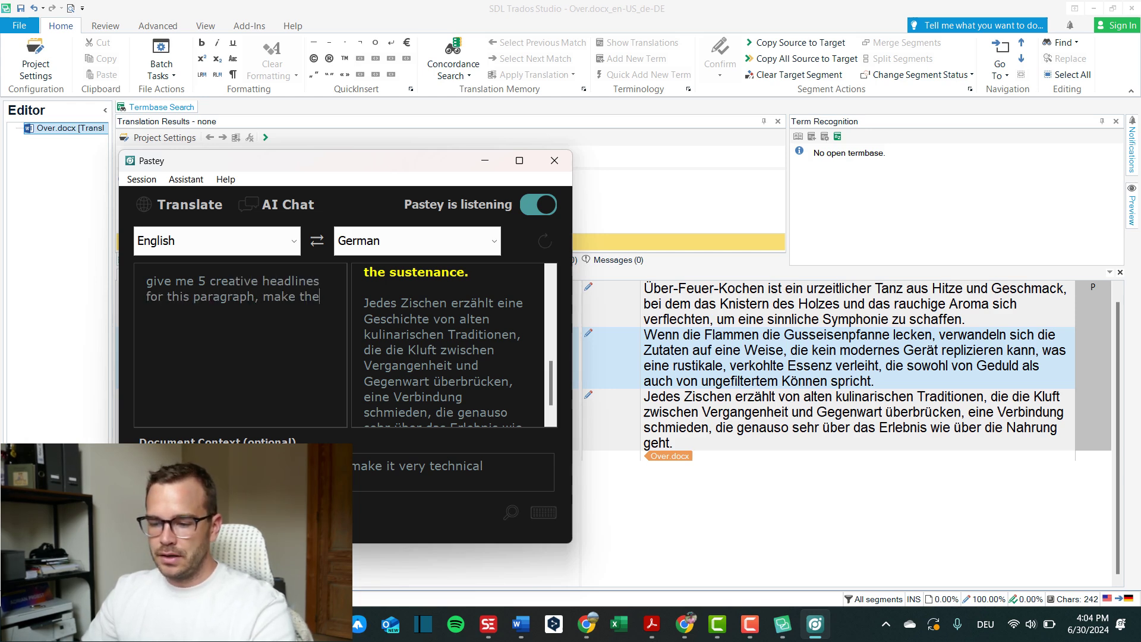
type("m cooking pun related")
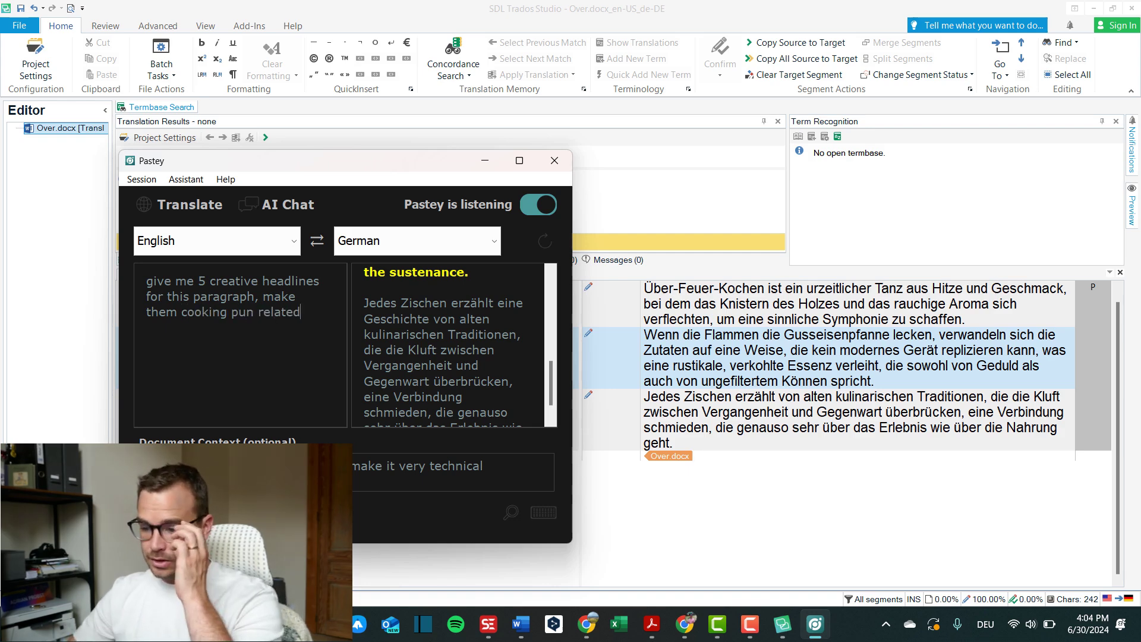
key("Return")
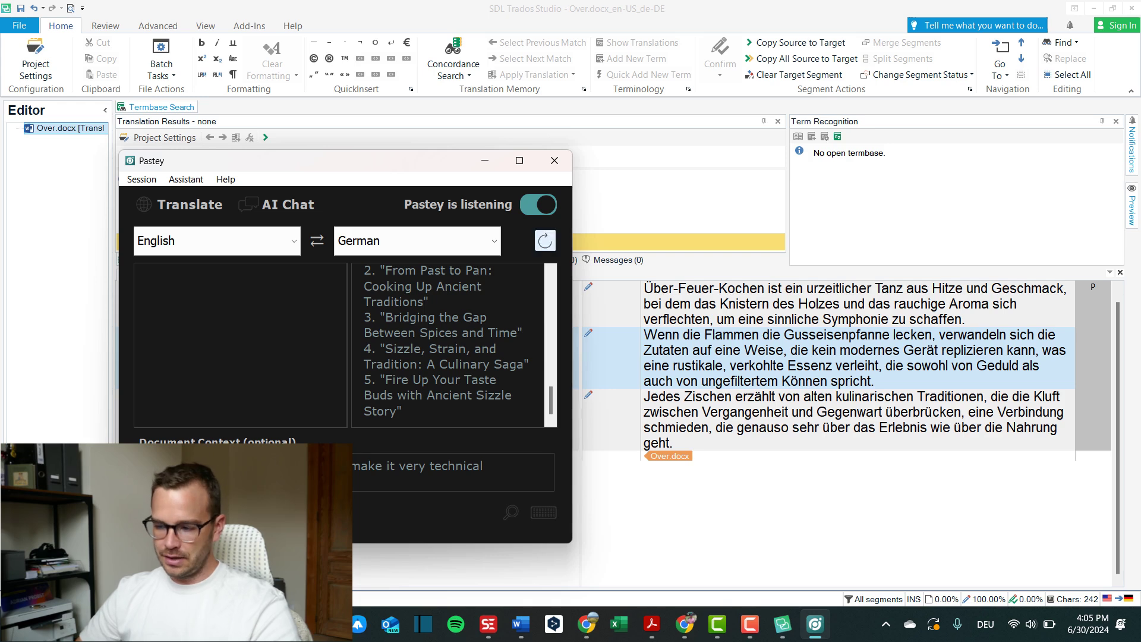
key("ctrl+alt+p")
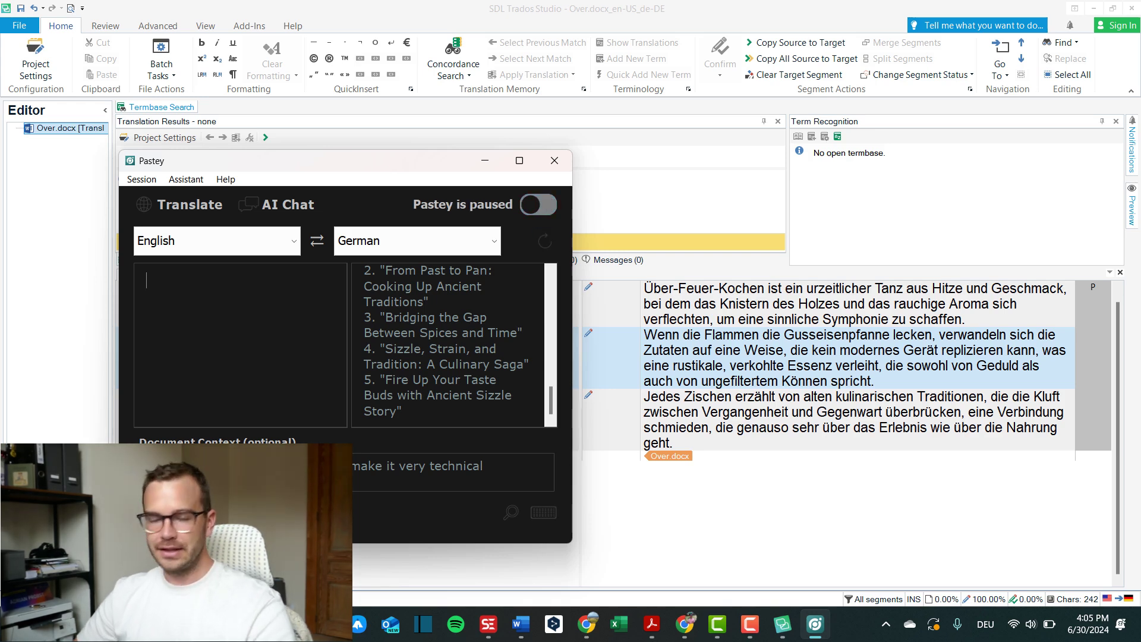